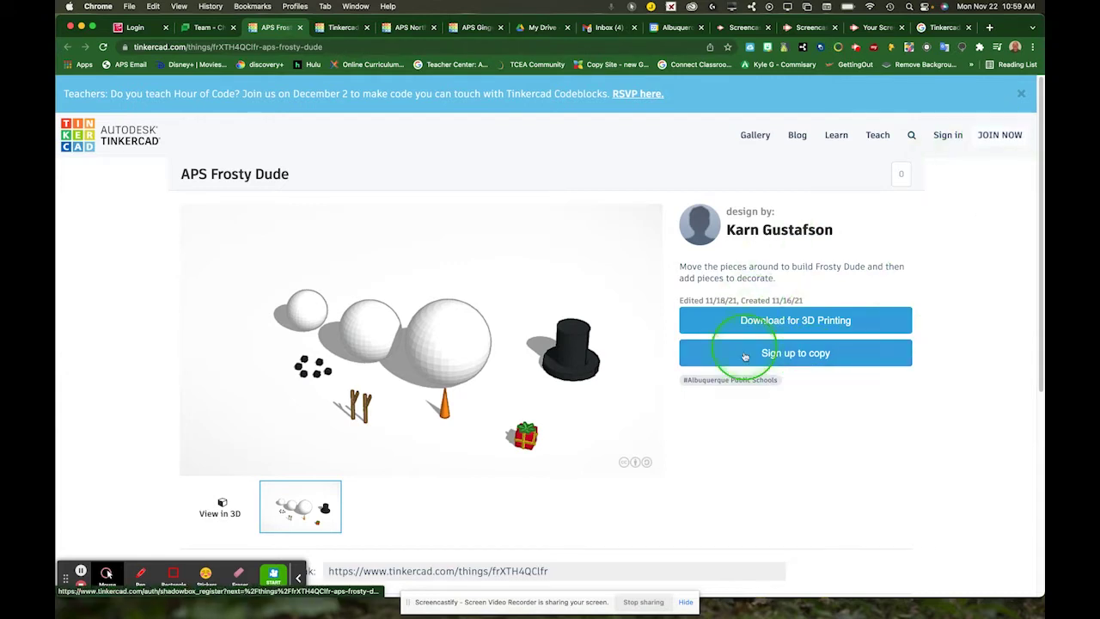
# Begin the sign-up form for United States with a birthday, and return to the APS Frosty Dude design page
pyautogui.click(791, 354)
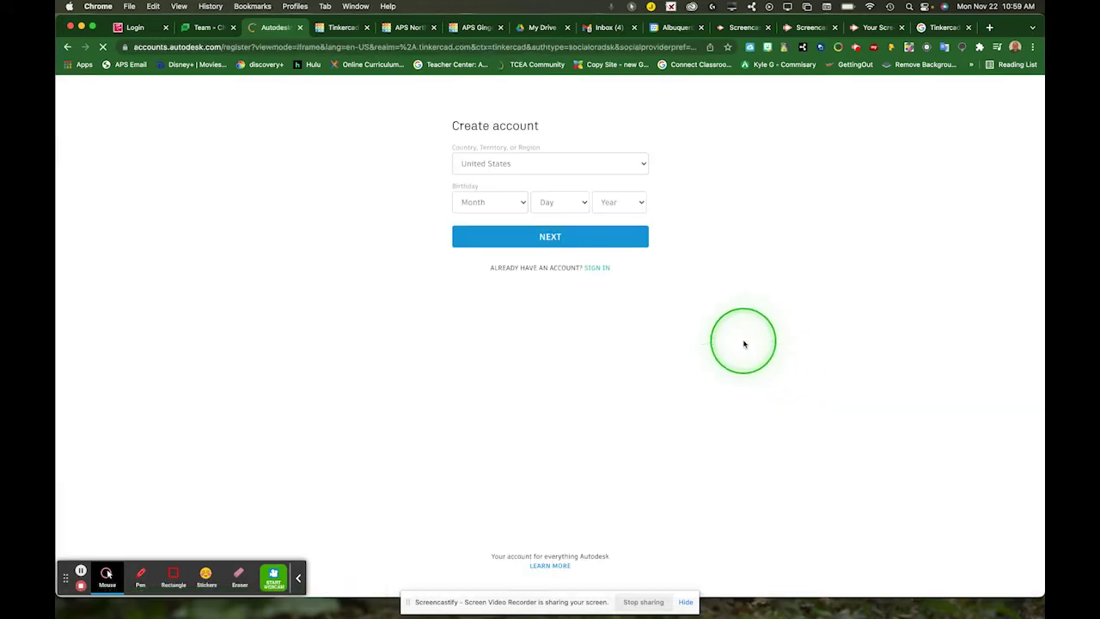
pyautogui.click(507, 203)
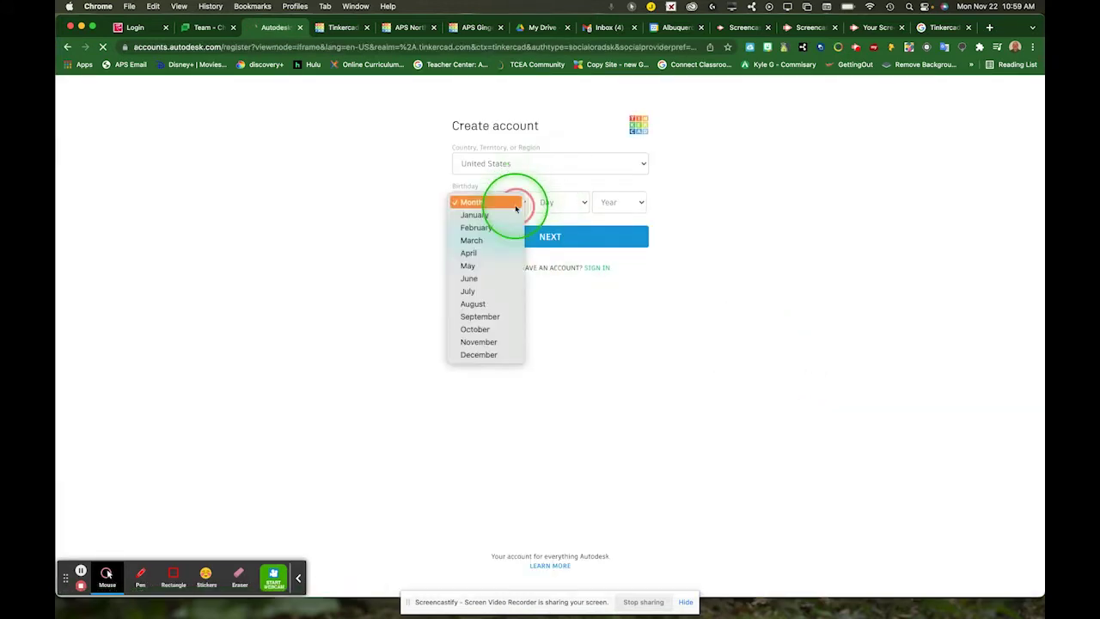
pyautogui.click(502, 215)
pyautogui.click(547, 206)
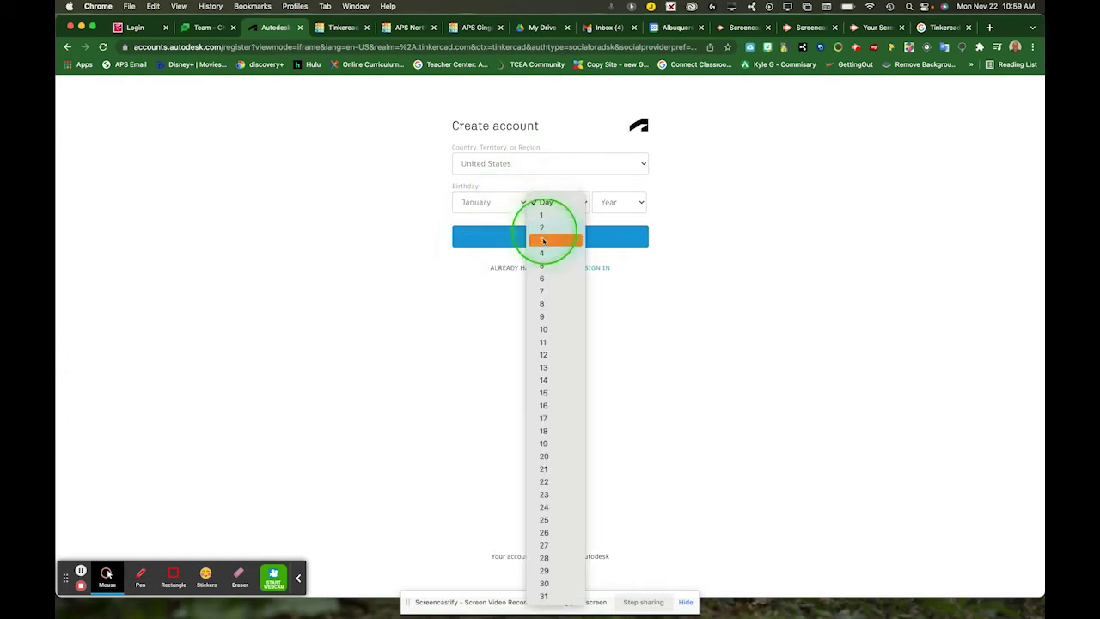
pyautogui.click(554, 215)
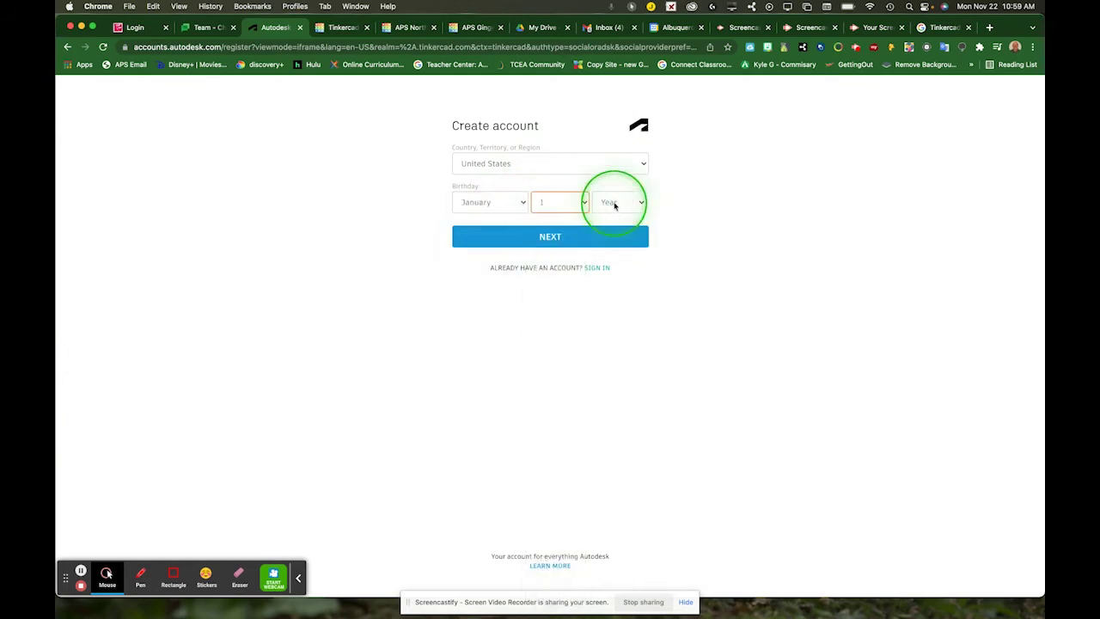
pyautogui.click(614, 206)
pyautogui.click(612, 430)
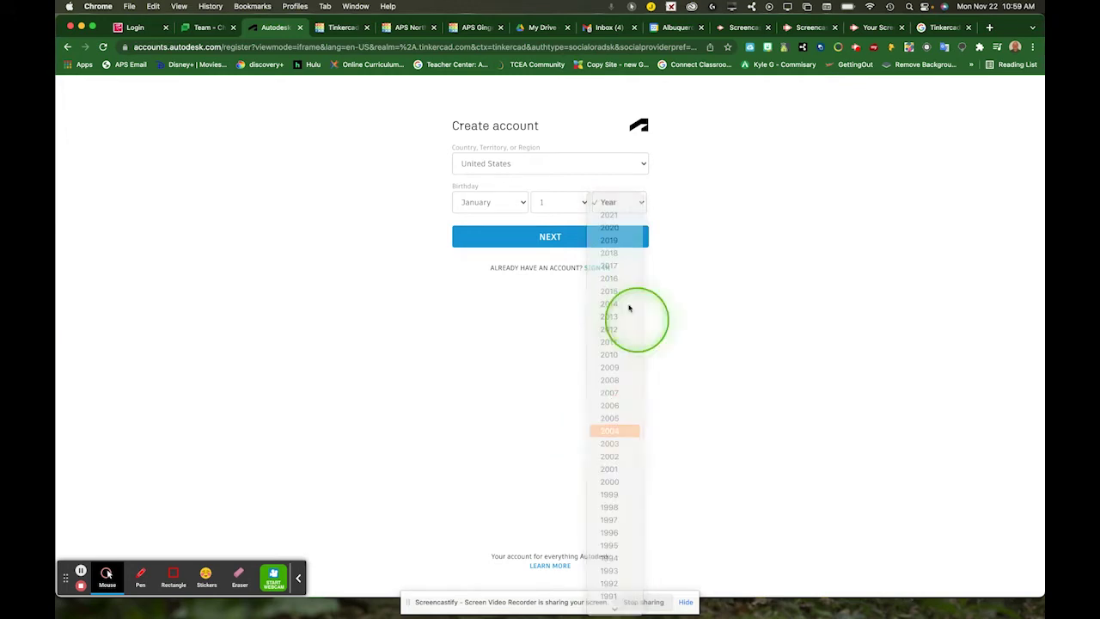
pyautogui.click(564, 241)
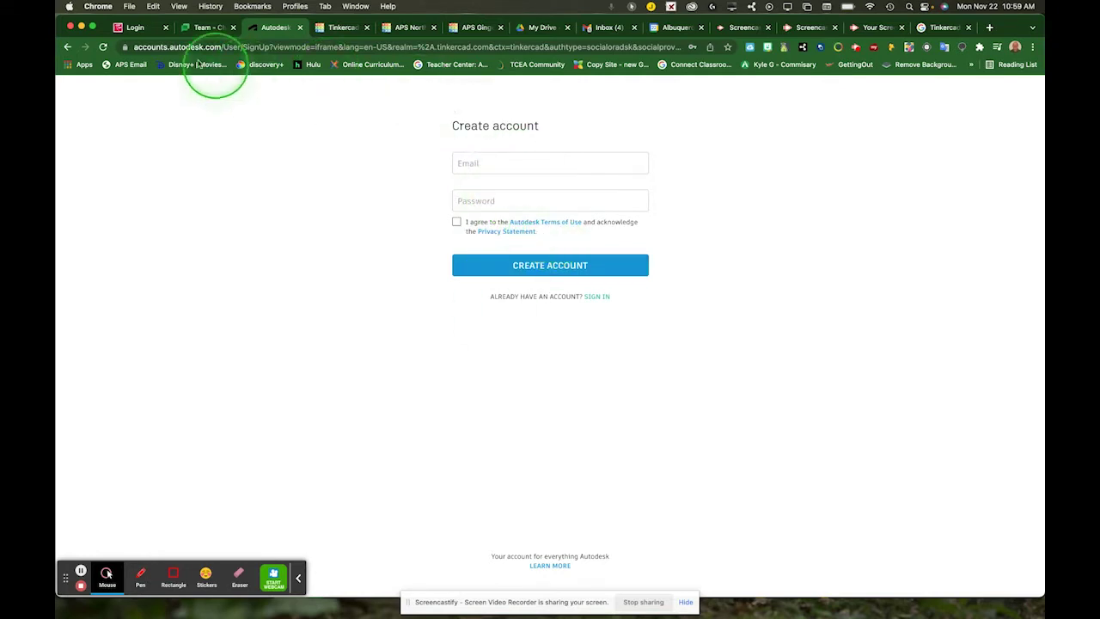
pyautogui.click(65, 52)
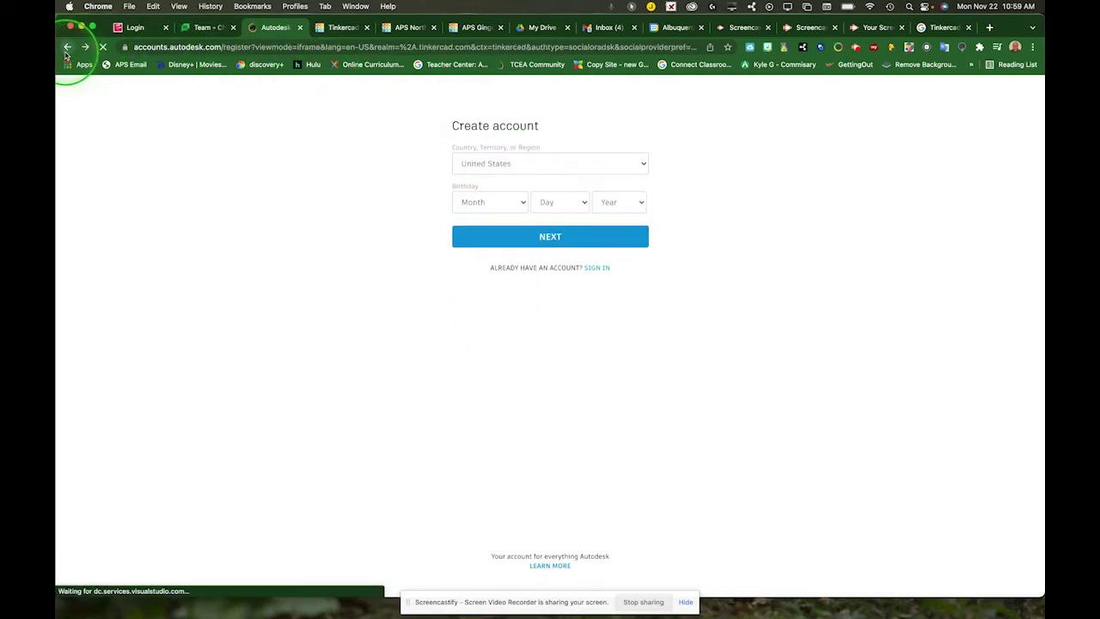
pyautogui.click(66, 52)
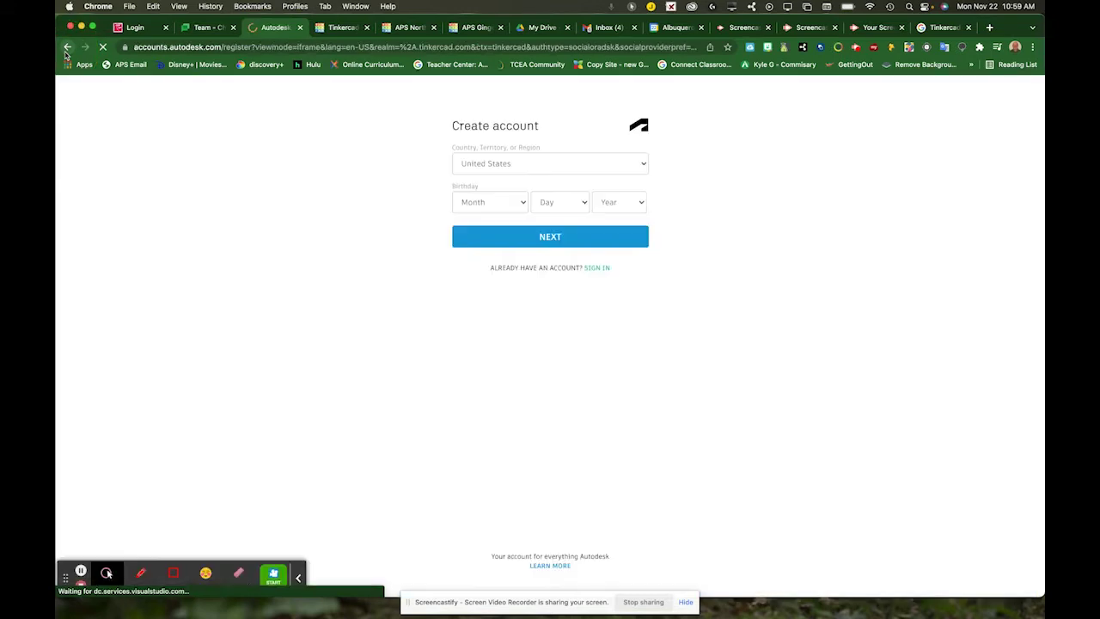
pyautogui.click(65, 52)
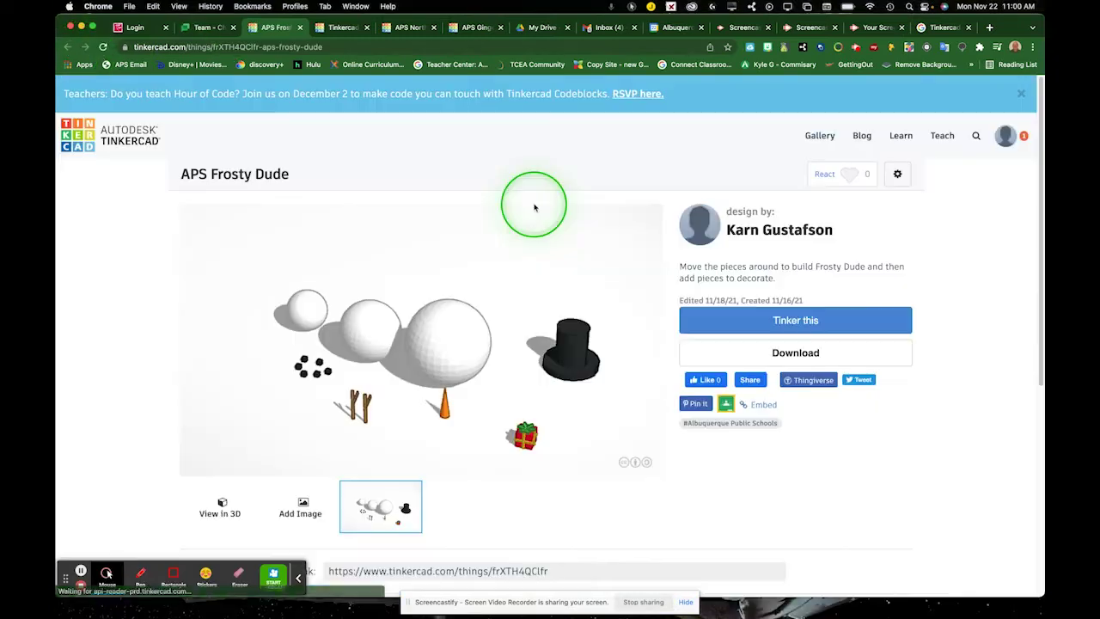
# Open the APS Frosty Dude design for editing with Tinker this and look over the snowman pieces on the workplane
pyautogui.click(711, 320)
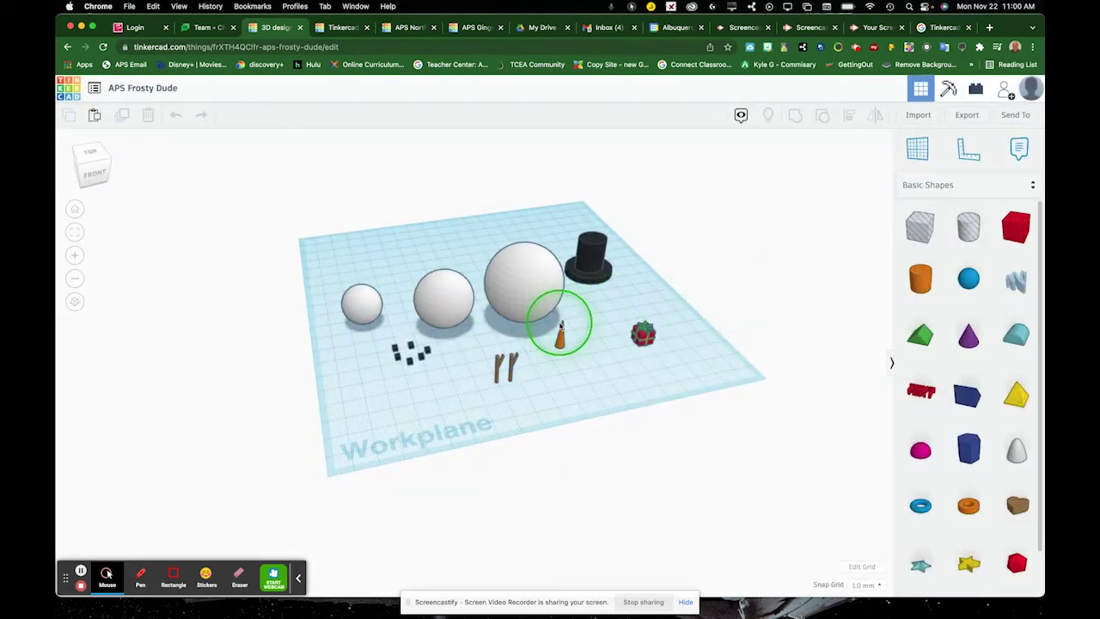
pyautogui.scroll(5, 546, 341)
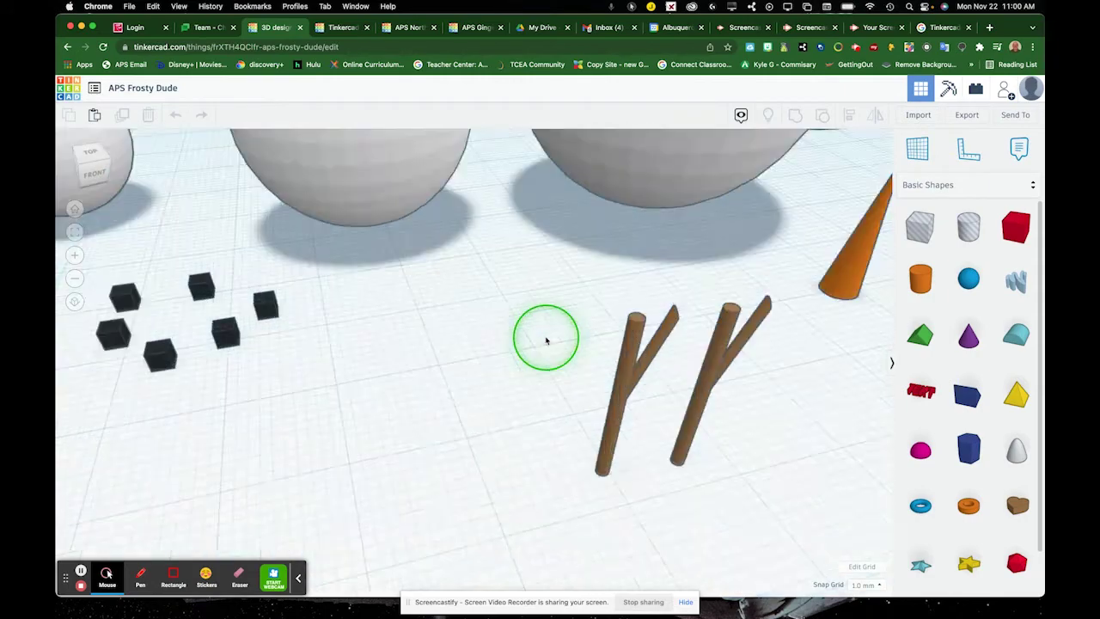
pyautogui.scroll(4, 550, 336)
pyautogui.scroll(-5, 555, 338)
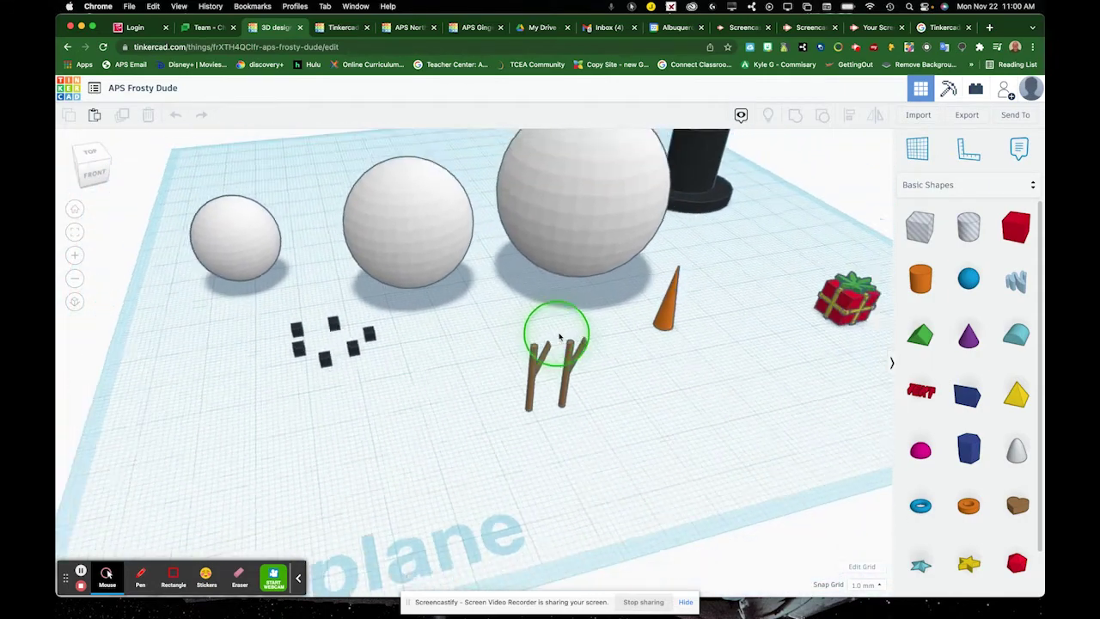
pyautogui.moveTo(641, 330); pyautogui.dragTo(590, 253, button='middle')
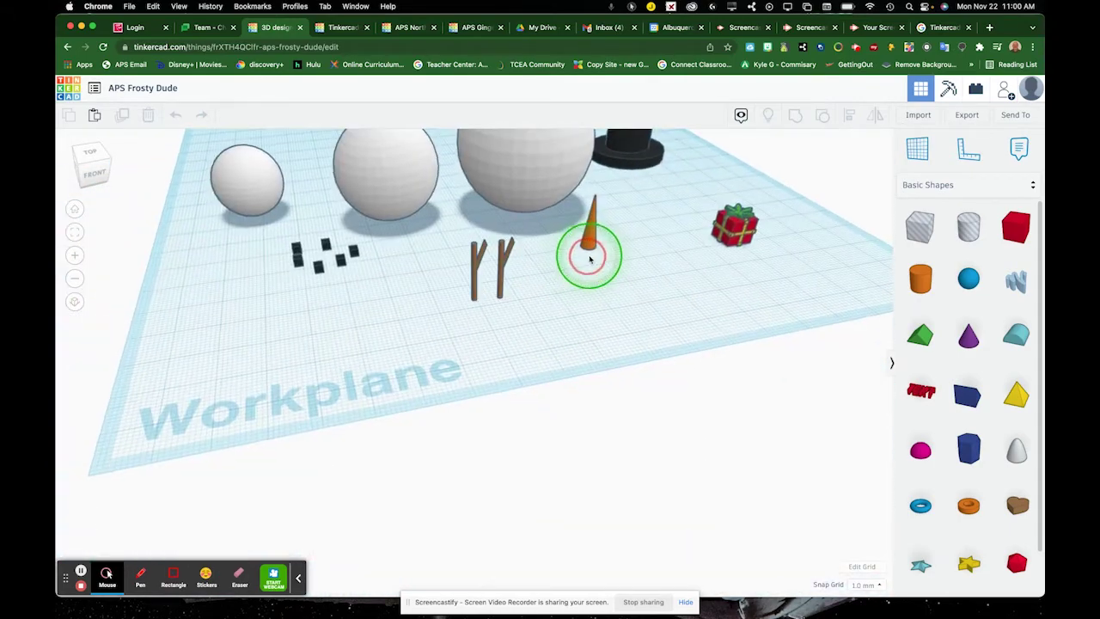
pyautogui.scroll(-5, 590, 253)
pyautogui.scroll(3, 550, 297)
pyautogui.scroll(2, 551, 297)
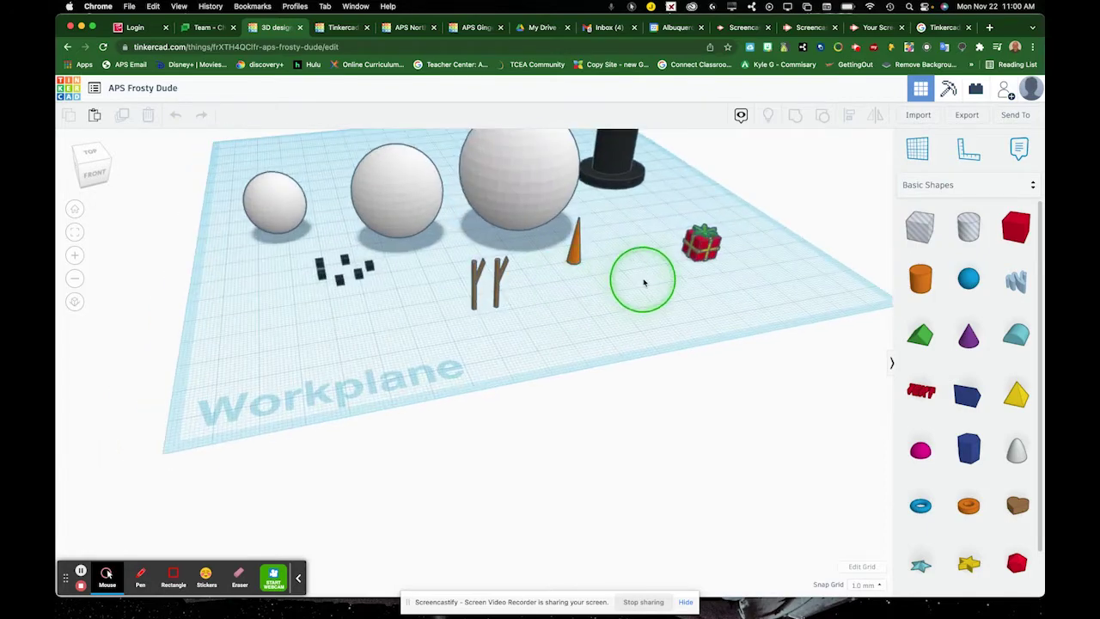
pyautogui.moveTo(644, 282); pyautogui.dragTo(625, 329, button='right')
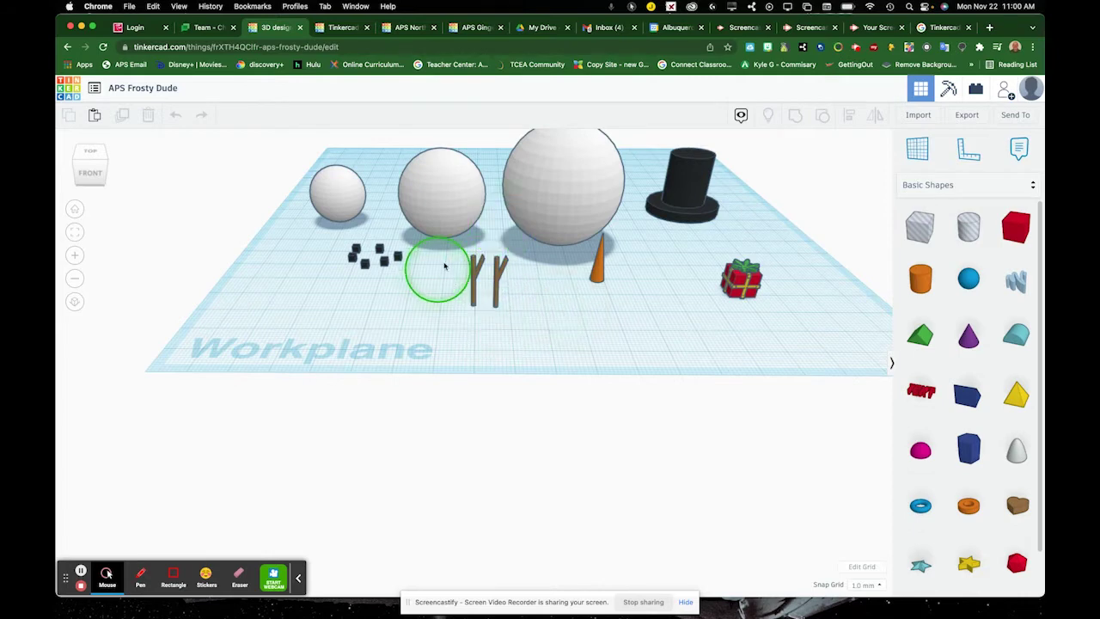
# Try resizing the smallest sphere's base to 27 by 26 mm, and undo the resize
pyautogui.click(344, 187)
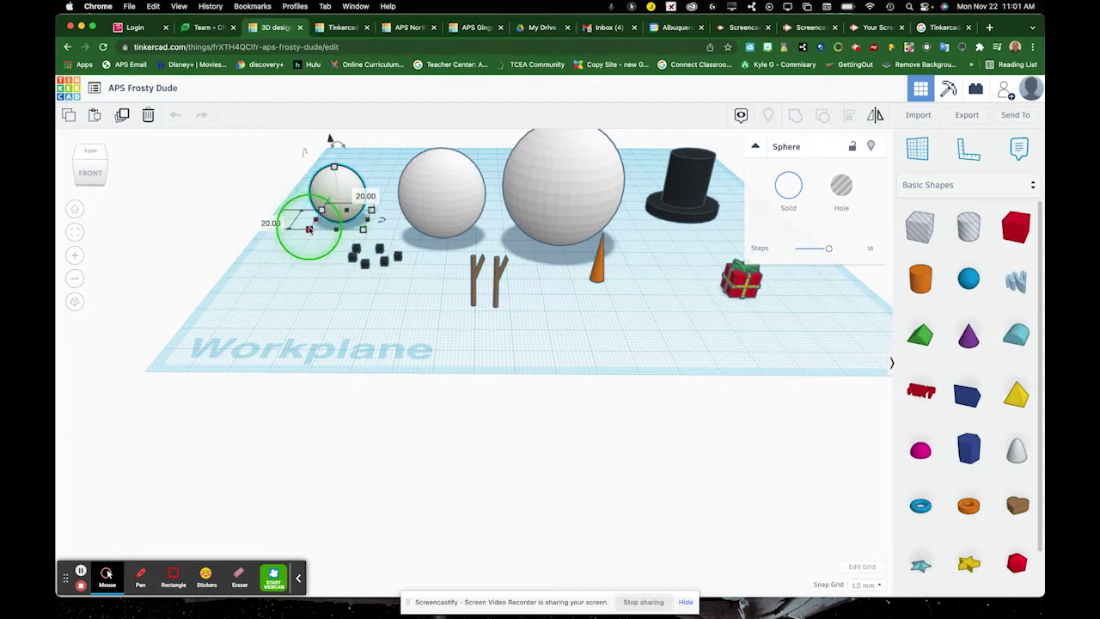
pyautogui.scroll(10, 309, 231)
pyautogui.scroll(-8, 262, 220)
pyautogui.moveTo(281, 233); pyautogui.dragTo(361, 454, button='middle')
pyautogui.scroll(7, 284, 453)
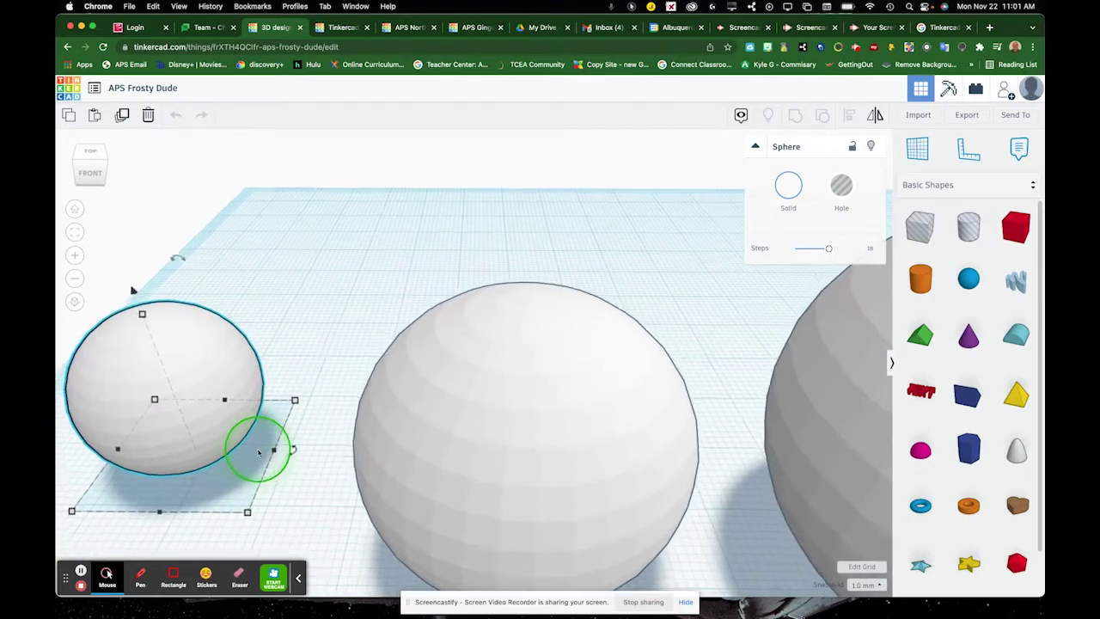
pyautogui.moveTo(282, 453); pyautogui.dragTo(655, 335, button='middle')
pyautogui.scroll(3, 441, 389)
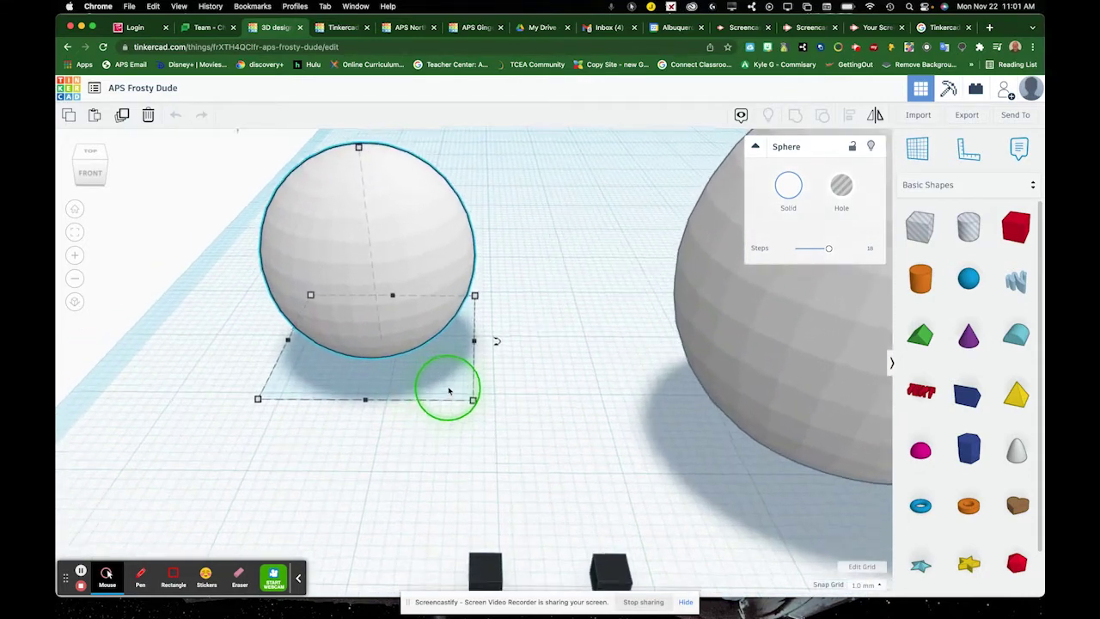
pyautogui.moveTo(473, 401); pyautogui.dragTo(557, 429)
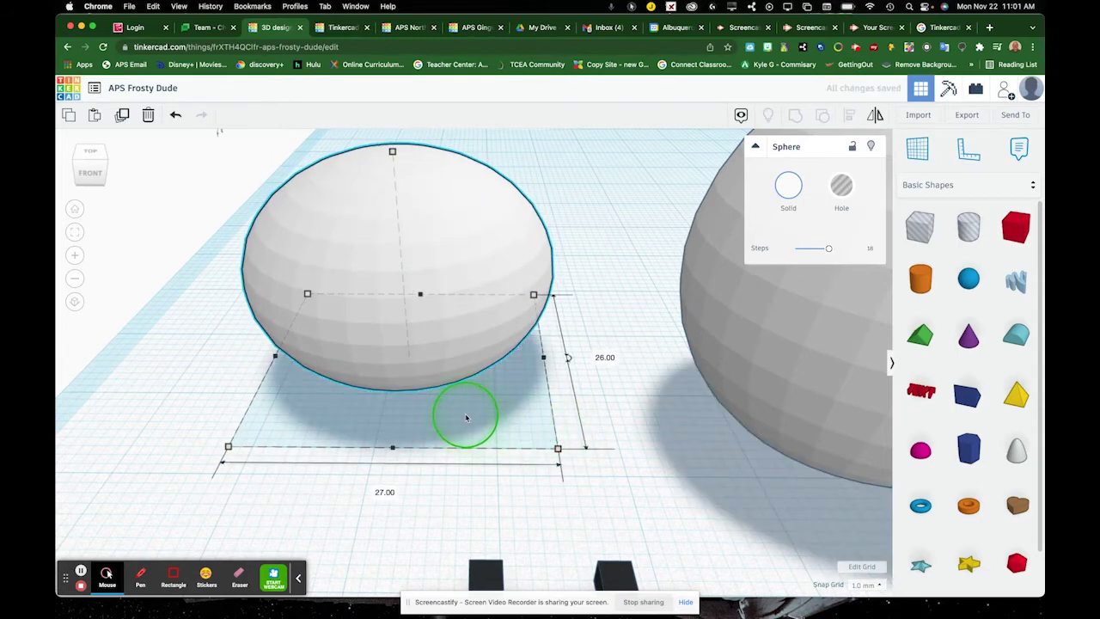
pyautogui.press('super+z')
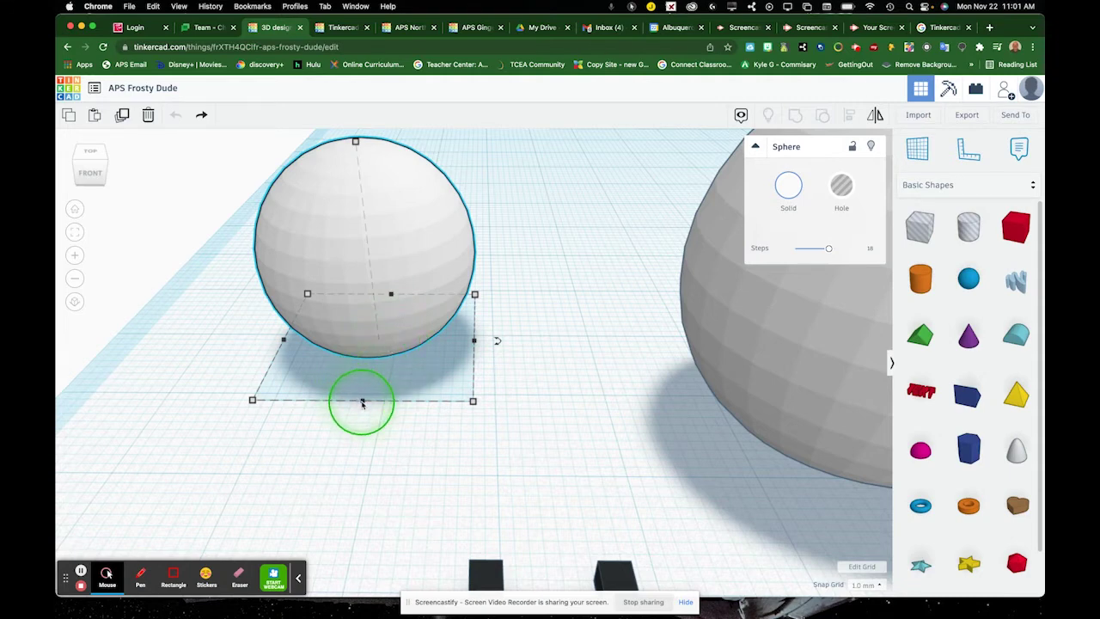
# Try stretching the smallest sphere's depth to 23 mm and reducing its height to 16 mm, undoing each change
pyautogui.moveTo(361, 402)
pyautogui.mouseDown()
pyautogui.moveTo(348, 482)
pyautogui.moveTo(369, 388)
pyautogui.moveTo(348, 458)
pyautogui.moveTo(364, 397)
pyautogui.moveTo(354, 422)
pyautogui.mouseUp()
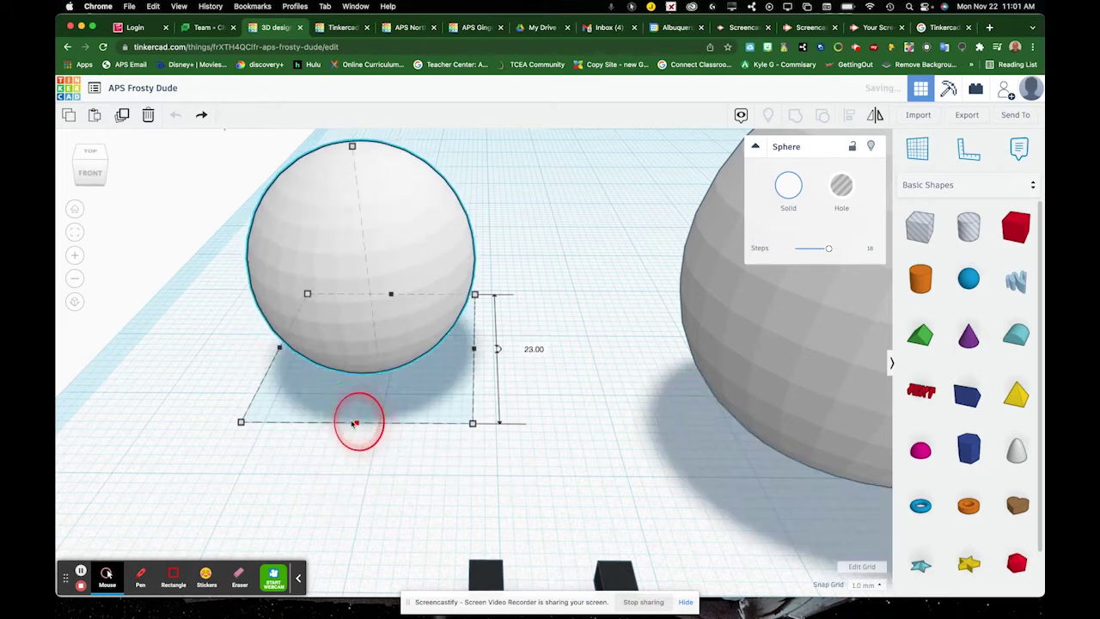
pyautogui.hotkey('ctrl', 'z')
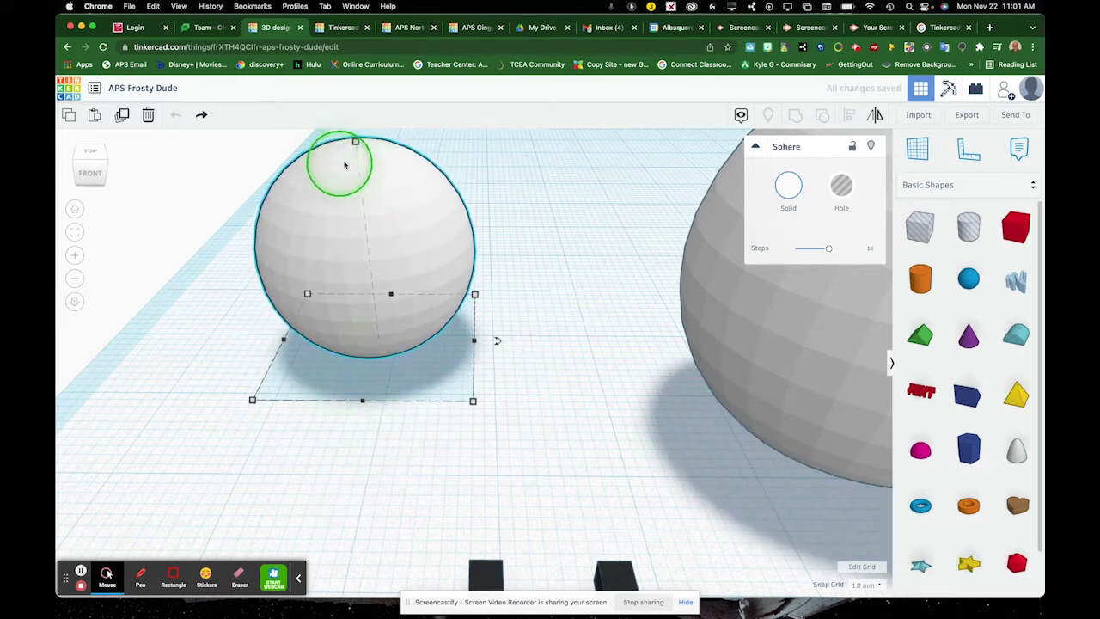
pyautogui.moveTo(354, 143); pyautogui.dragTo(359, 186)
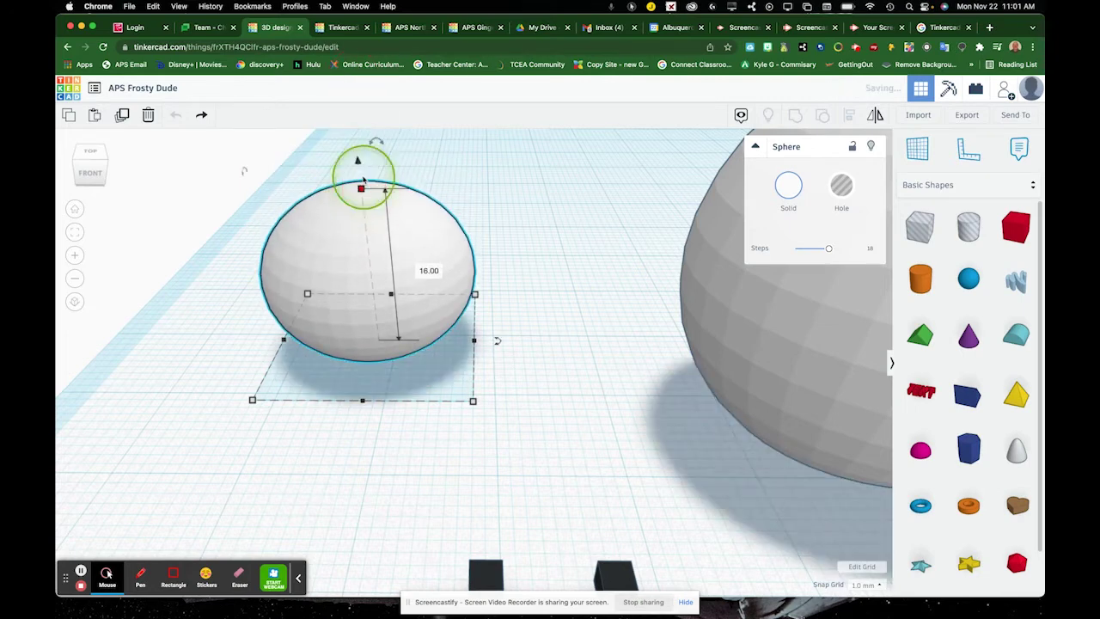
pyautogui.hotkey('ctrl', 'z')
# Rotate the smallest sphere slightly with the rotation handle above it
pyautogui.scroll(-2, 380, 243)
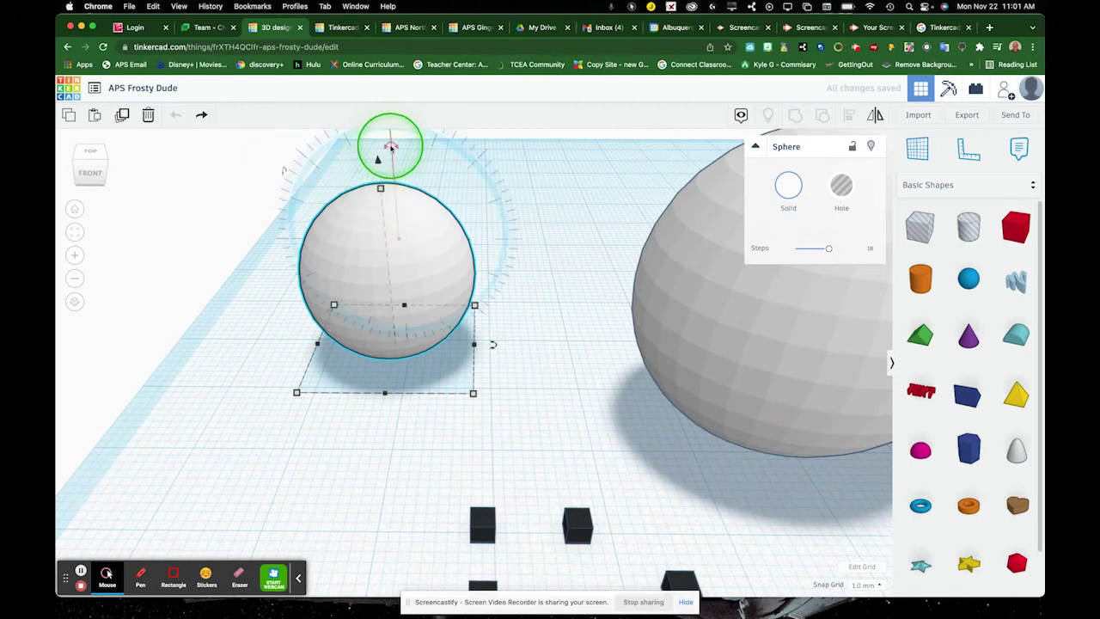
pyautogui.moveTo(391, 148); pyautogui.dragTo(394, 176)
pyautogui.scroll(-3, 387, 168)
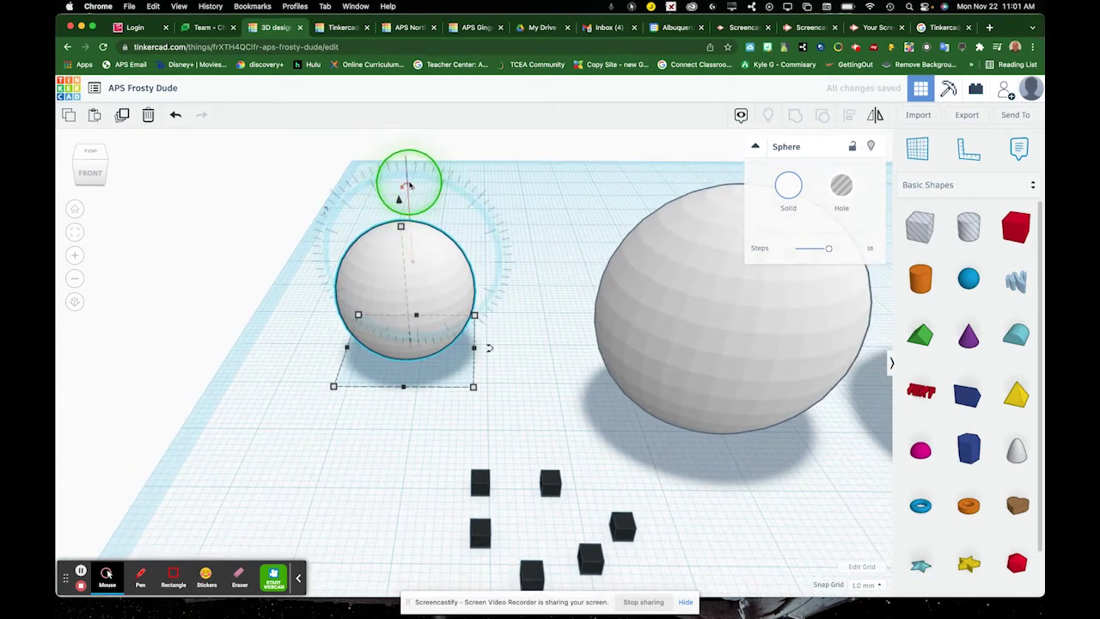
pyautogui.moveTo(407, 180)
pyautogui.mouseDown()
pyautogui.moveTo(457, 236)
pyautogui.moveTo(449, 216)
pyautogui.moveTo(404, 184)
pyautogui.mouseUp()
pyautogui.scroll(-5, 443, 211)
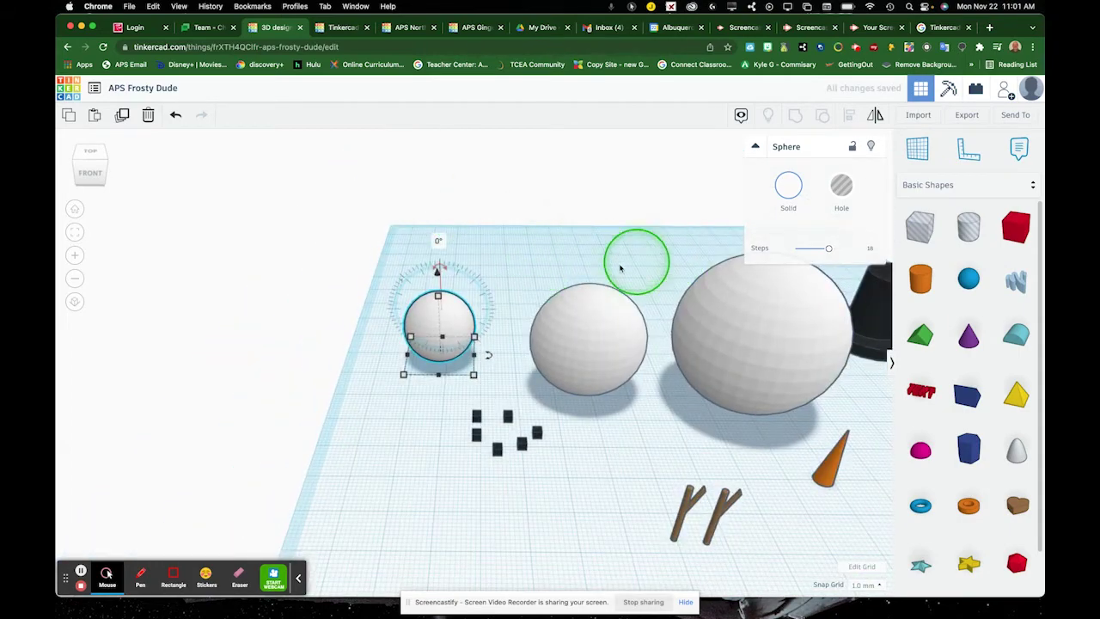
# Raise the medium sphere about 28 mm and move it over the largest sphere, about 40 mm across and 5 mm in depth
pyautogui.moveTo(636, 260); pyautogui.dragTo(297, 236, button='middle')
pyautogui.click(359, 297)
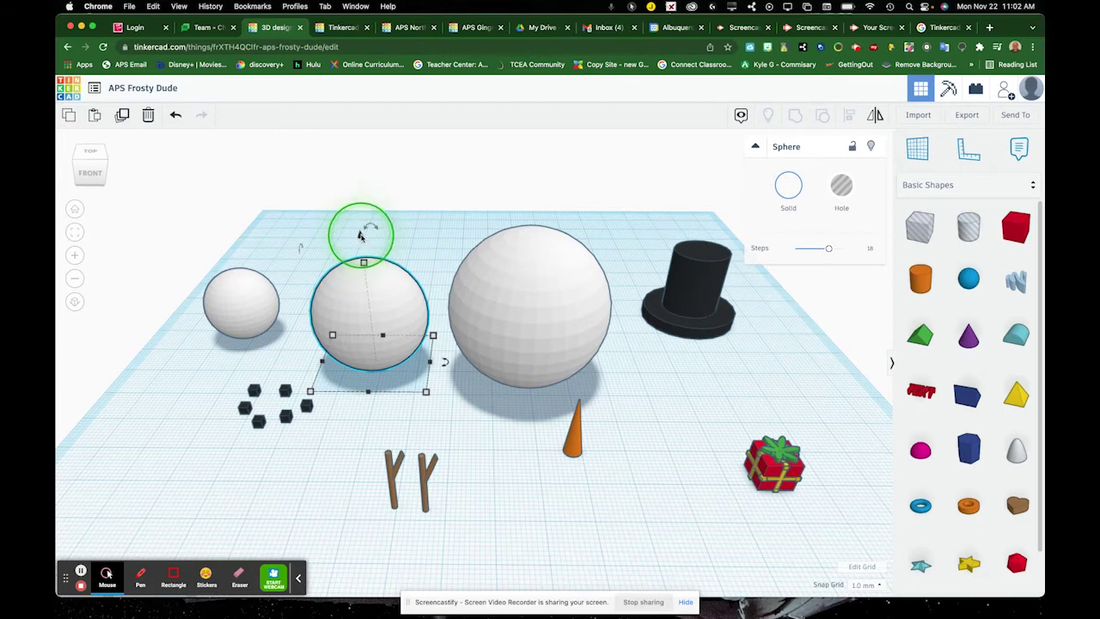
pyautogui.moveTo(360, 234); pyautogui.dragTo(347, 107)
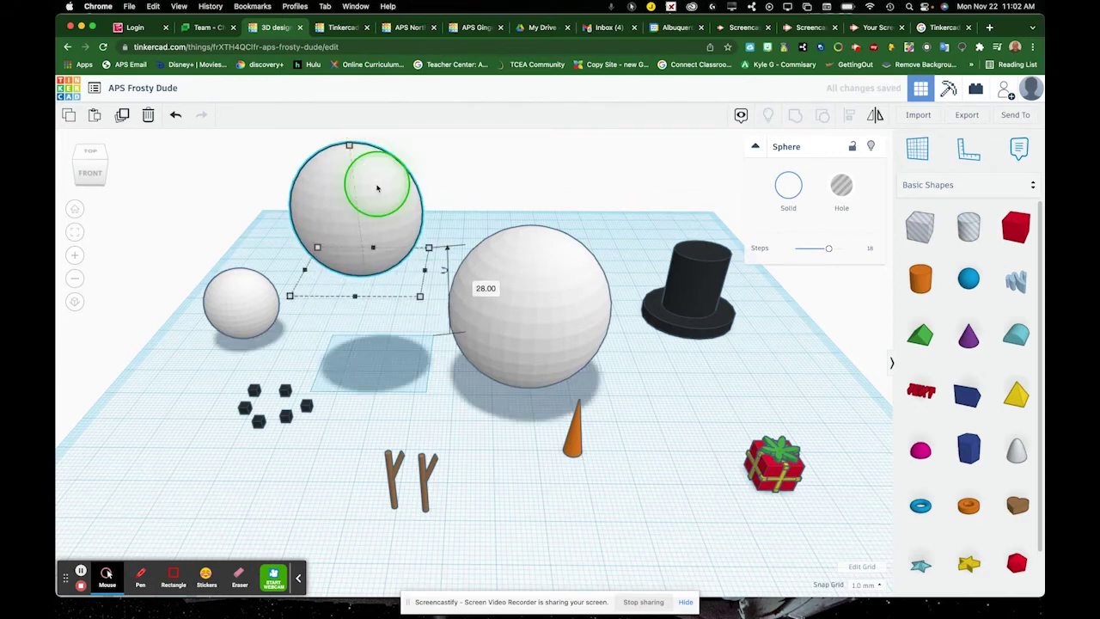
pyautogui.moveTo(342, 199); pyautogui.dragTo(521, 181)
pyautogui.scroll(-5, 541, 138)
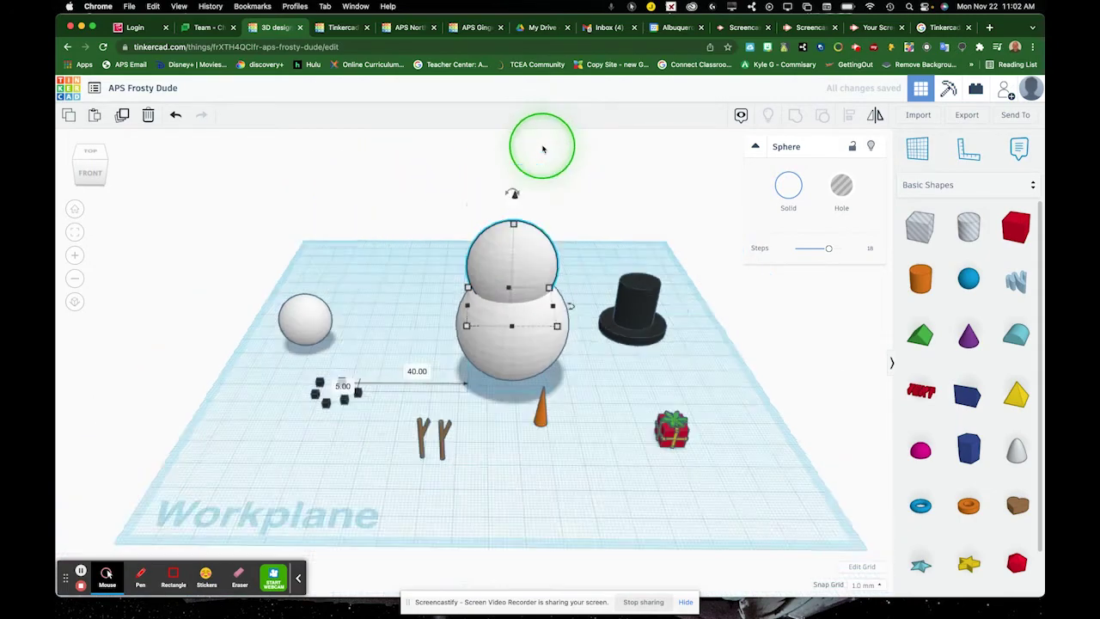
# Lower the medium sphere slightly so it sits into the top of the largest sphere
pyautogui.scroll(8, 507, 192)
pyautogui.scroll(-3, 517, 196)
pyautogui.moveTo(516, 197)
pyautogui.mouseDown(button='right')
pyautogui.moveTo(690, 174)
pyautogui.moveTo(411, 183)
pyautogui.moveTo(538, 217)
pyautogui.moveTo(525, 226)
pyautogui.moveTo(506, 205)
pyautogui.moveTo(512, 147)
pyautogui.moveTo(513, 189)
pyautogui.mouseUp(button='right')
pyautogui.moveTo(520, 216)
pyautogui.mouseDown()
pyautogui.moveTo(511, 186)
pyautogui.moveTo(508, 226)
pyautogui.moveTo(508, 216)
pyautogui.moveTo(521, 233)
pyautogui.mouseUp()
pyautogui.moveTo(520, 233); pyautogui.dragTo(471, 342, button='right')
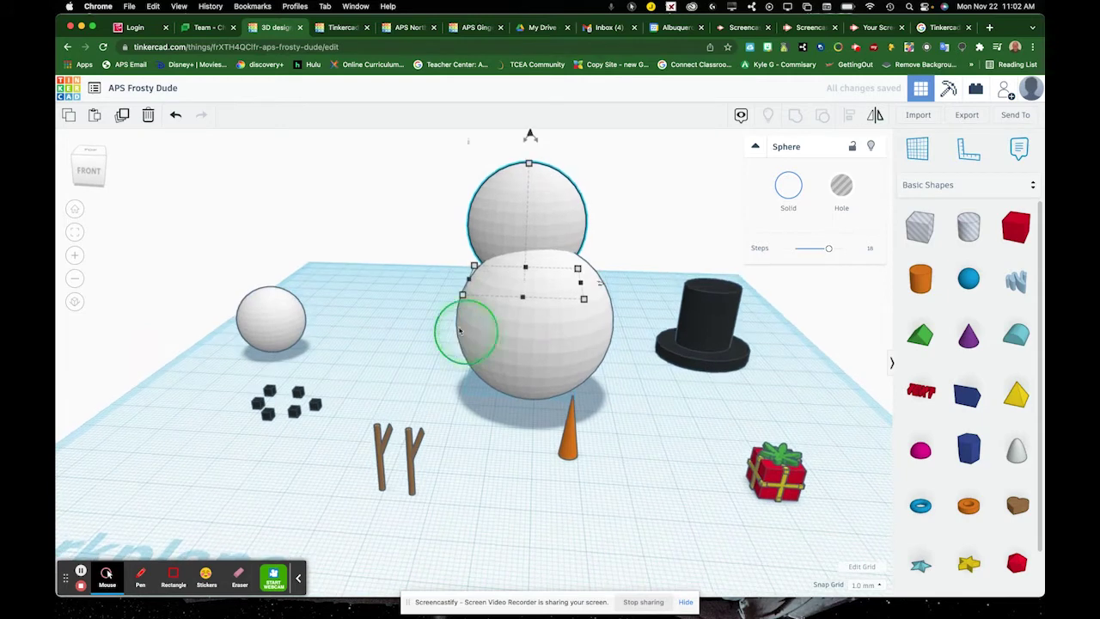
# Align the medium and largest spheres on their centres in both width and depth
pyautogui.click(530, 328)
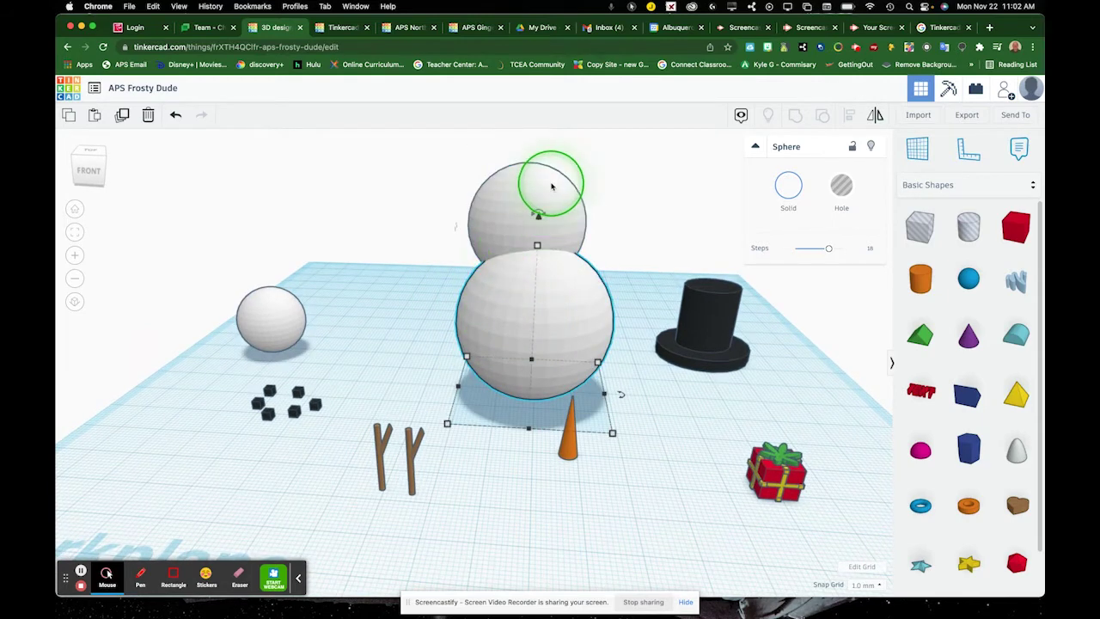
pyautogui.keyDown('shift'); pyautogui.click(553, 184); pyautogui.keyUp('shift')
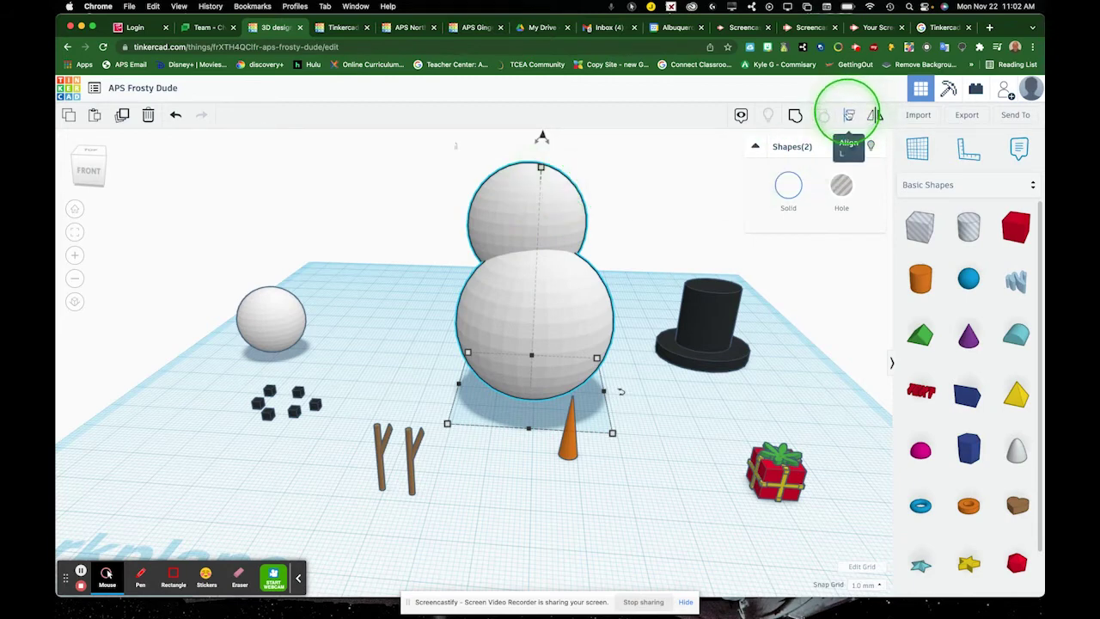
pyautogui.click(849, 115)
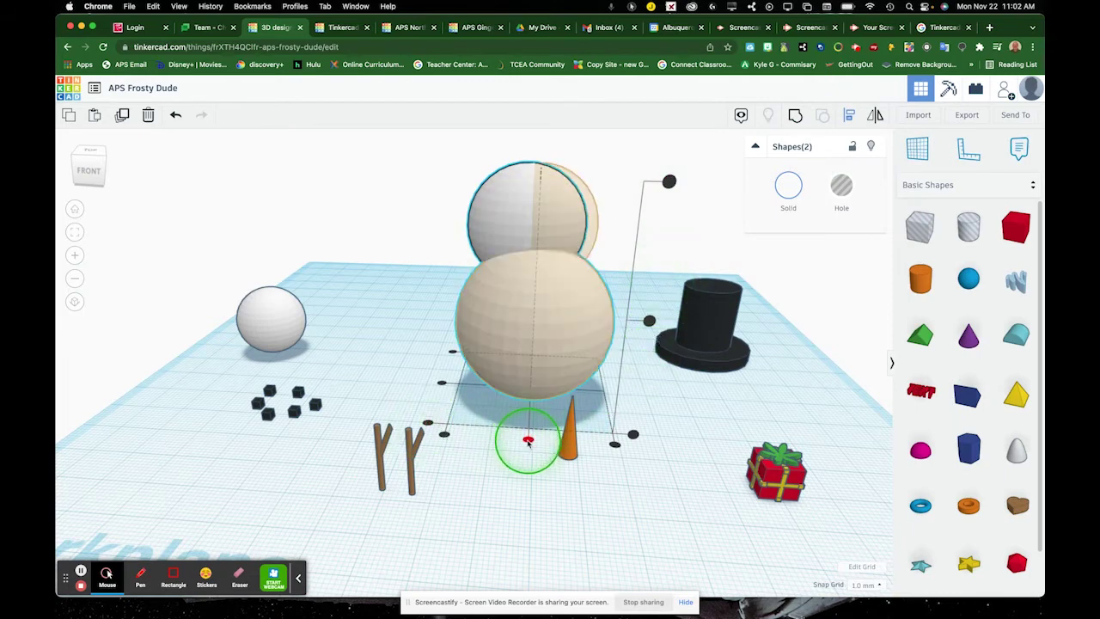
pyautogui.click(528, 441)
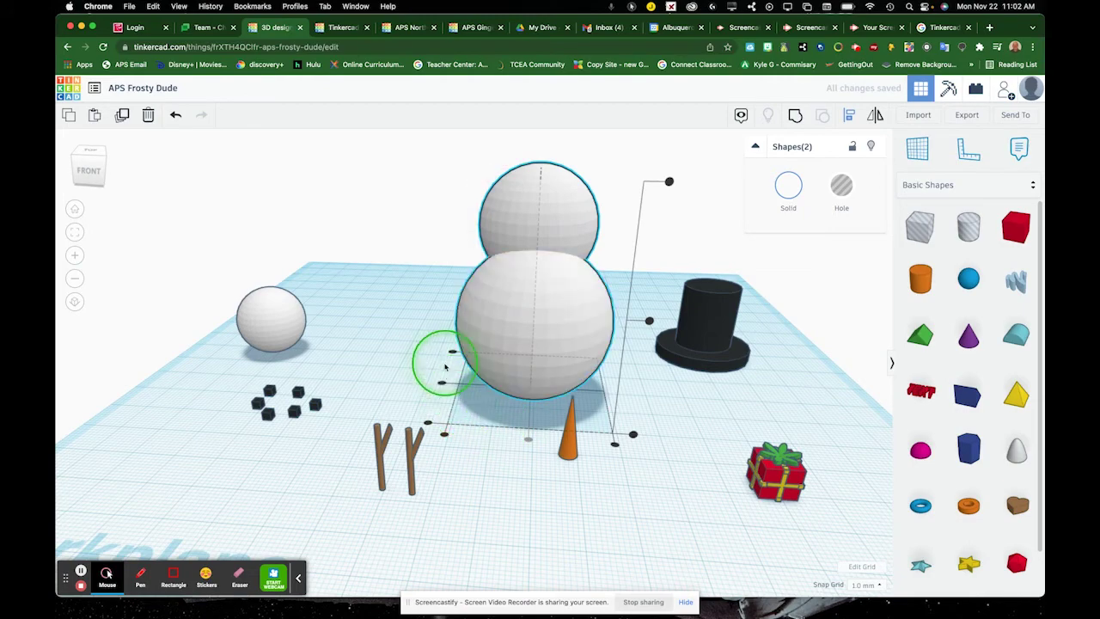
pyautogui.click(442, 382)
pyautogui.moveTo(419, 418)
pyautogui.mouseDown(button='right')
pyautogui.moveTo(646, 395)
pyautogui.moveTo(284, 398)
pyautogui.moveTo(582, 405)
pyautogui.moveTo(432, 410)
pyautogui.mouseUp(button='right')
# Raise the smallest sphere, move it about 80 mm across and 15 mm in depth over the stack, and set it about 51 mm above the workplane
pyautogui.click(251, 356)
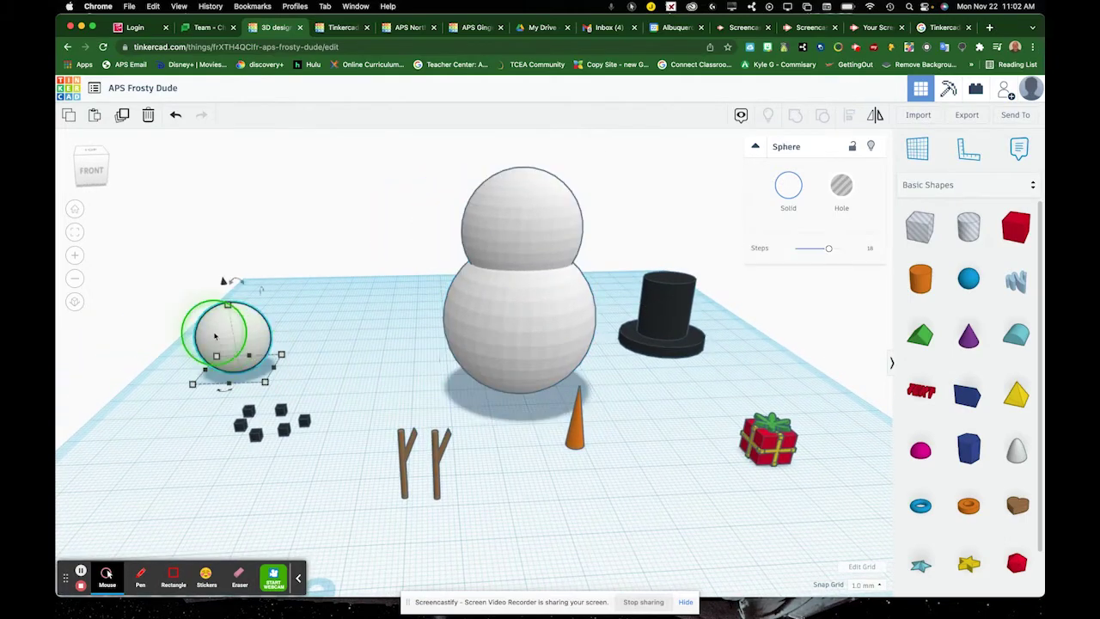
pyautogui.moveTo(223, 281); pyautogui.dragTo(235, 108)
pyautogui.moveTo(196, 178); pyautogui.dragTo(536, 190)
pyautogui.scroll(-10, 533, 204)
pyautogui.scroll(10, 490, 246)
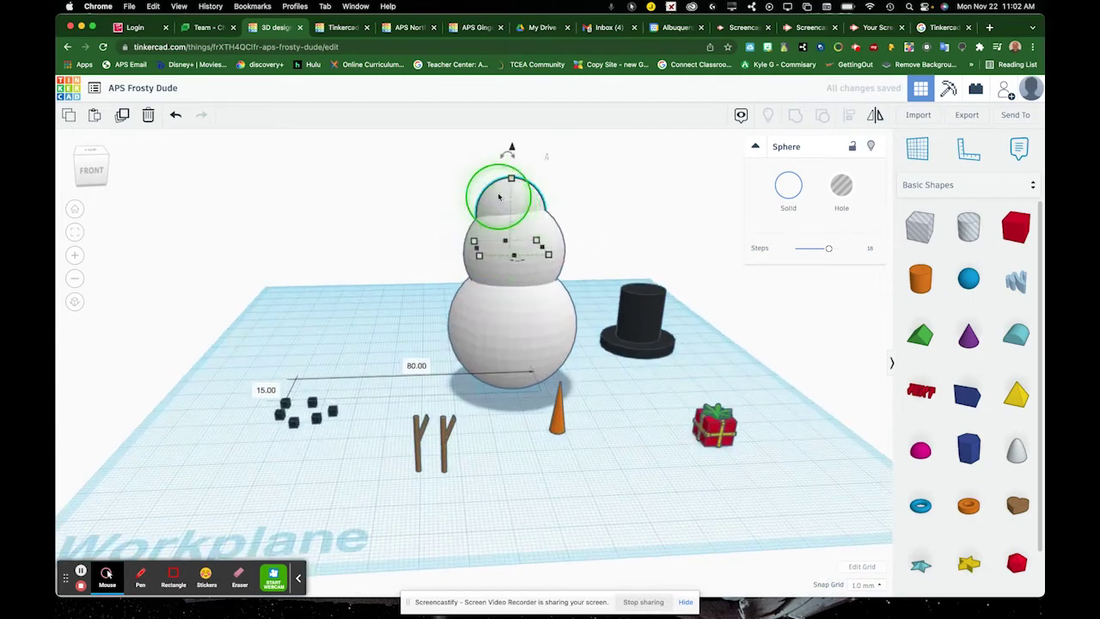
pyautogui.moveTo(512, 147)
pyautogui.mouseDown()
pyautogui.moveTo(520, 114)
pyautogui.moveTo(503, 152)
pyautogui.mouseUp()
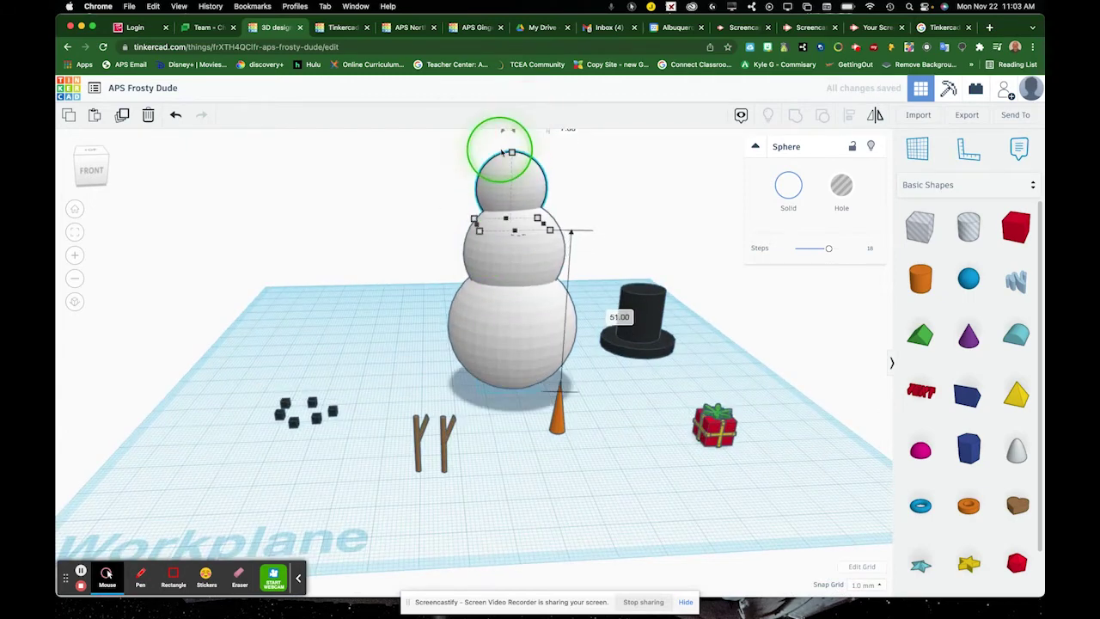
# Align all three spheres on their centres in both width and depth
pyautogui.keyDown('shift'); pyautogui.click(526, 251); pyautogui.keyUp('shift')
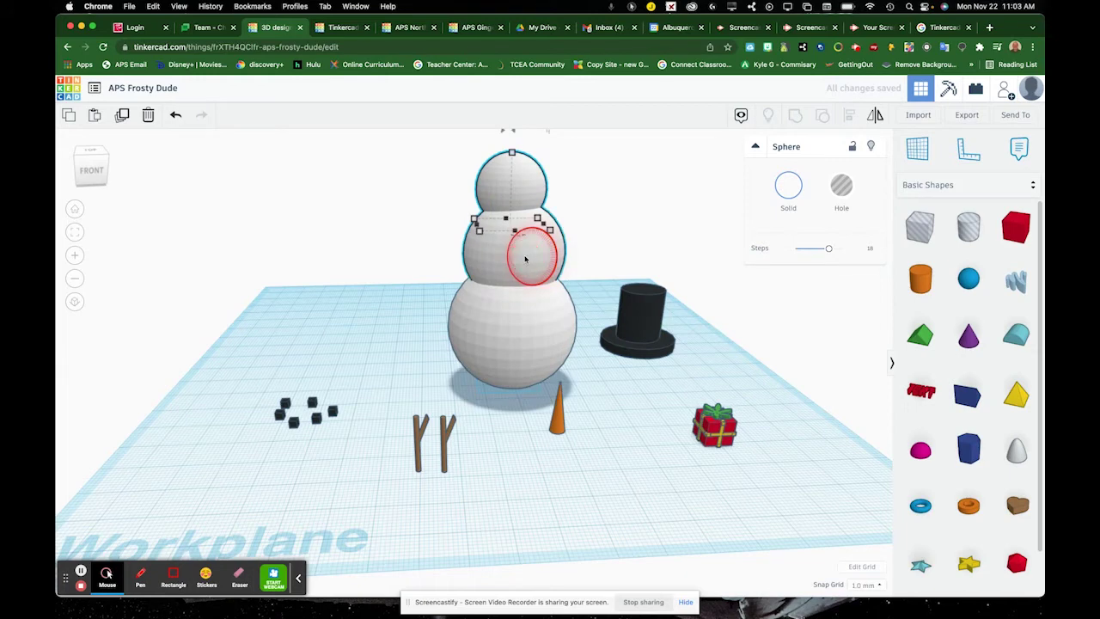
pyautogui.keyDown('shift'); pyautogui.click(507, 361); pyautogui.keyUp('shift')
pyautogui.click(879, 179)
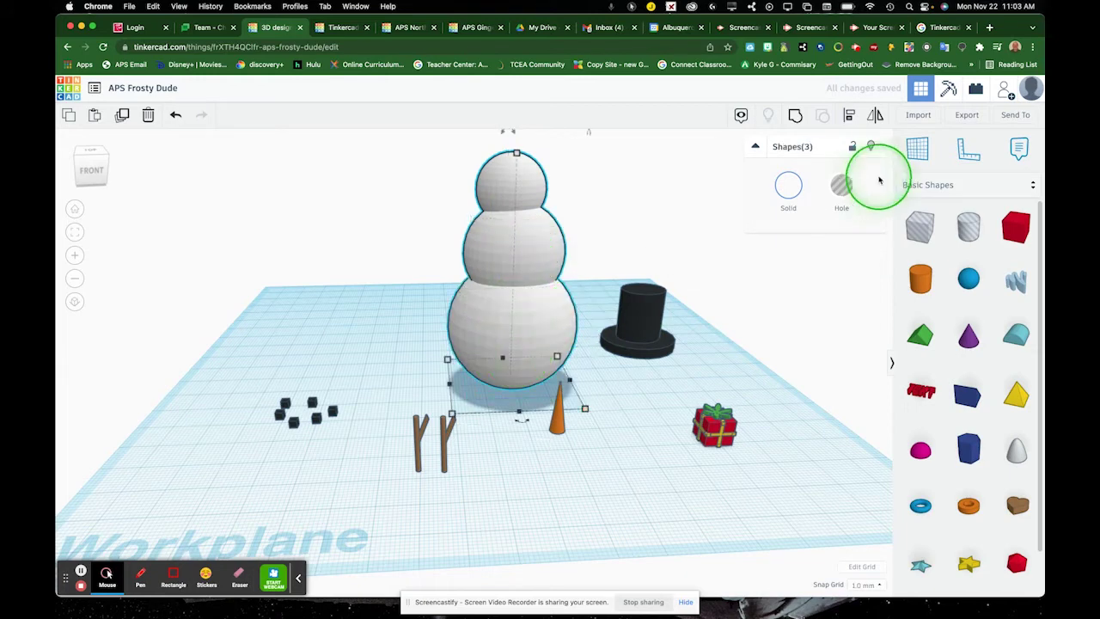
pyautogui.click(849, 117)
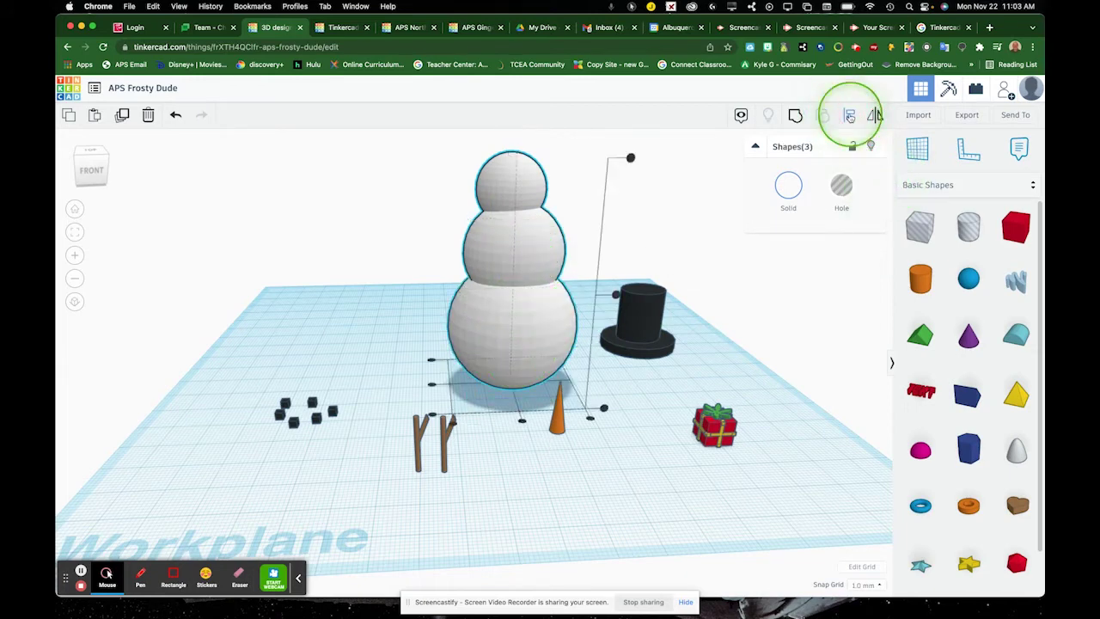
pyautogui.click(521, 420)
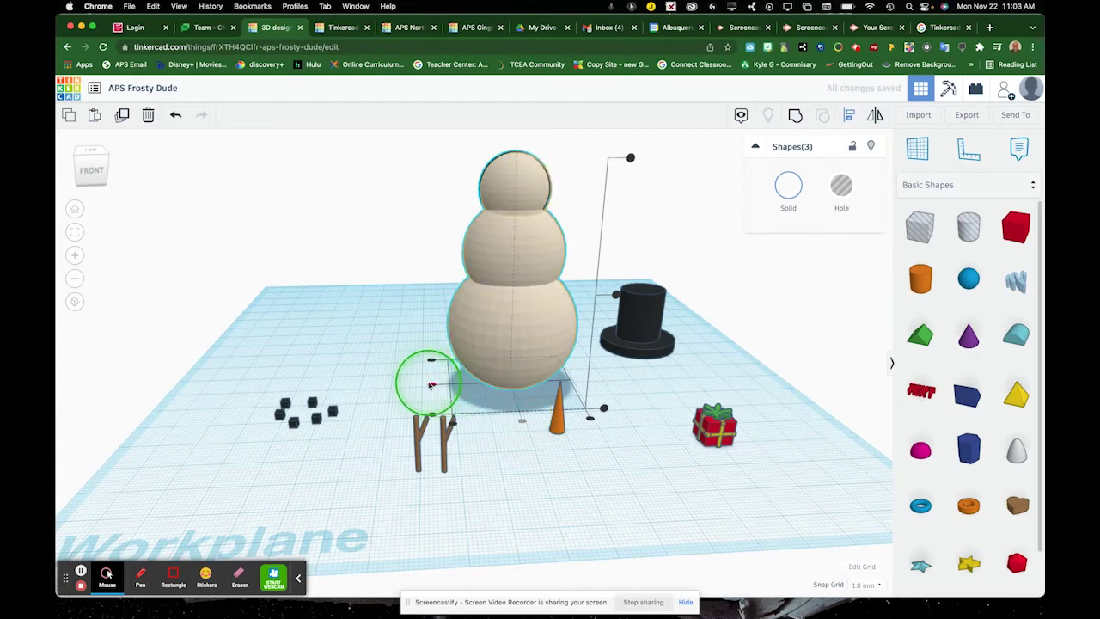
pyautogui.click(432, 384)
pyautogui.click(275, 324)
pyautogui.moveTo(273, 321)
pyautogui.mouseDown(button='right')
pyautogui.moveTo(490, 299)
pyautogui.moveTo(314, 299)
pyautogui.moveTo(266, 317)
pyautogui.moveTo(275, 320)
pyautogui.mouseUp(button='right')
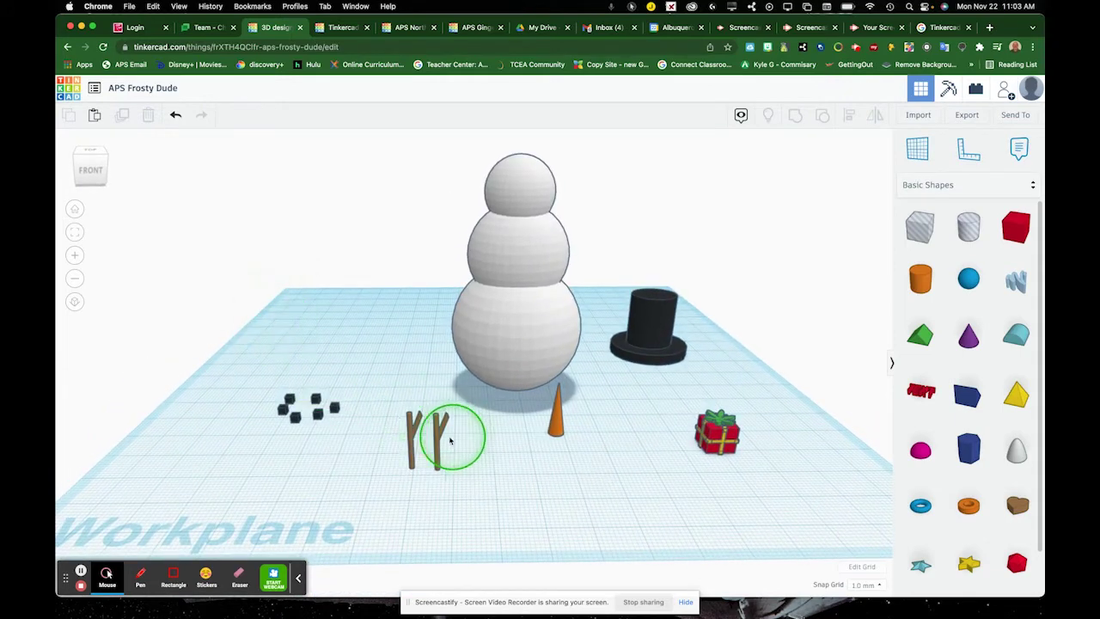
# Raise the twig nearer the snowman about 38 mm above the workplane
pyautogui.click(438, 442)
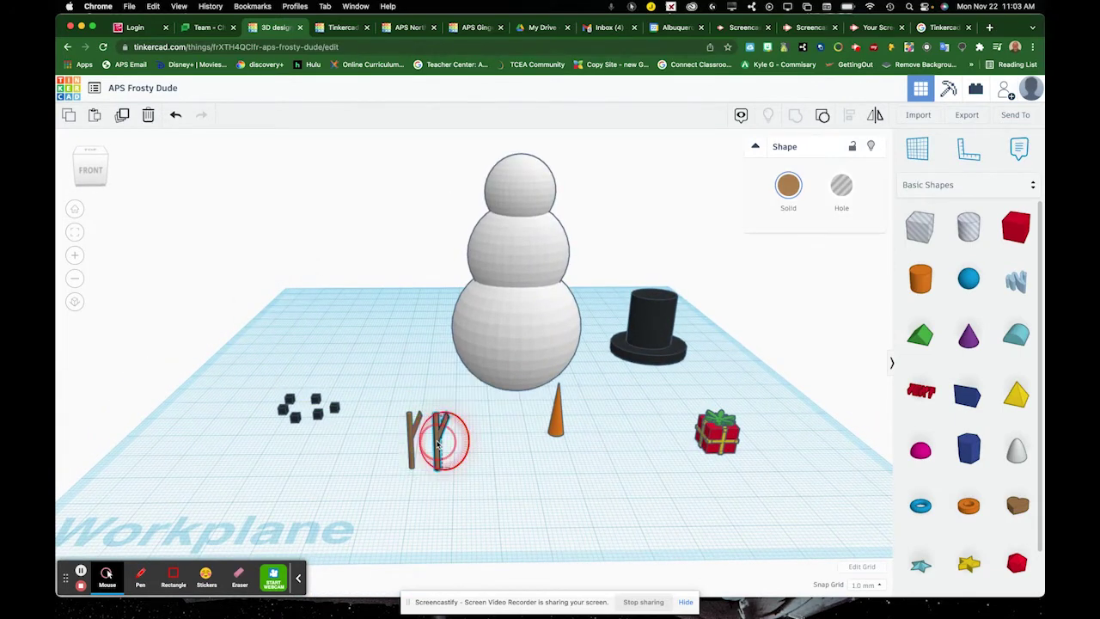
pyautogui.moveTo(440, 387); pyautogui.dragTo(439, 384)
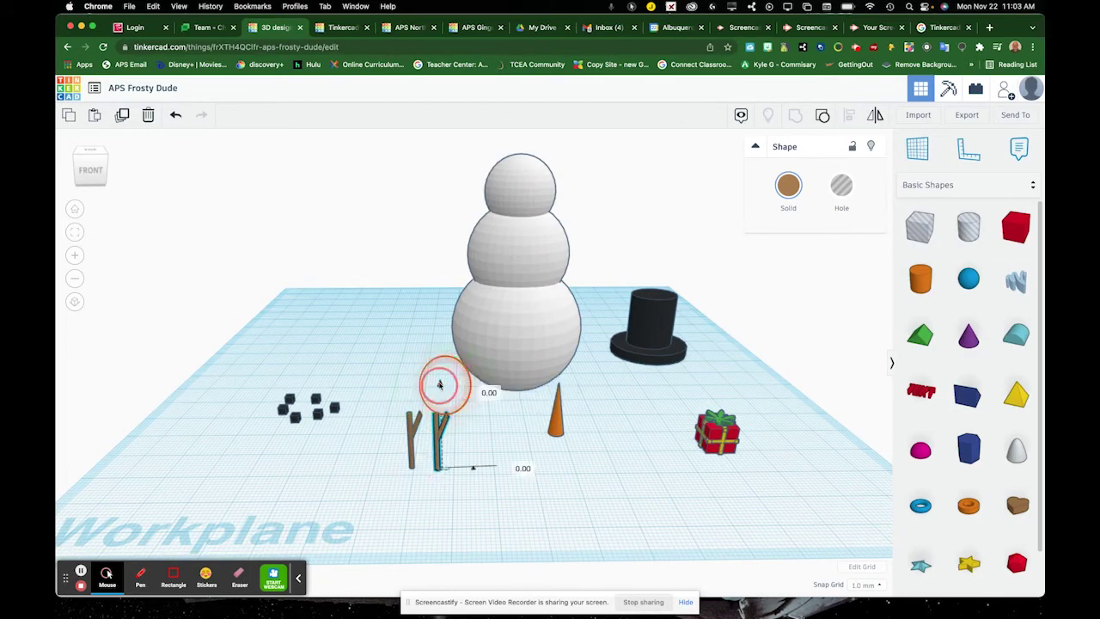
pyautogui.moveTo(434, 299)
pyautogui.mouseDown()
pyautogui.moveTo(429, 233)
pyautogui.moveTo(435, 295)
pyautogui.mouseUp()
pyautogui.scroll(5, 437, 298)
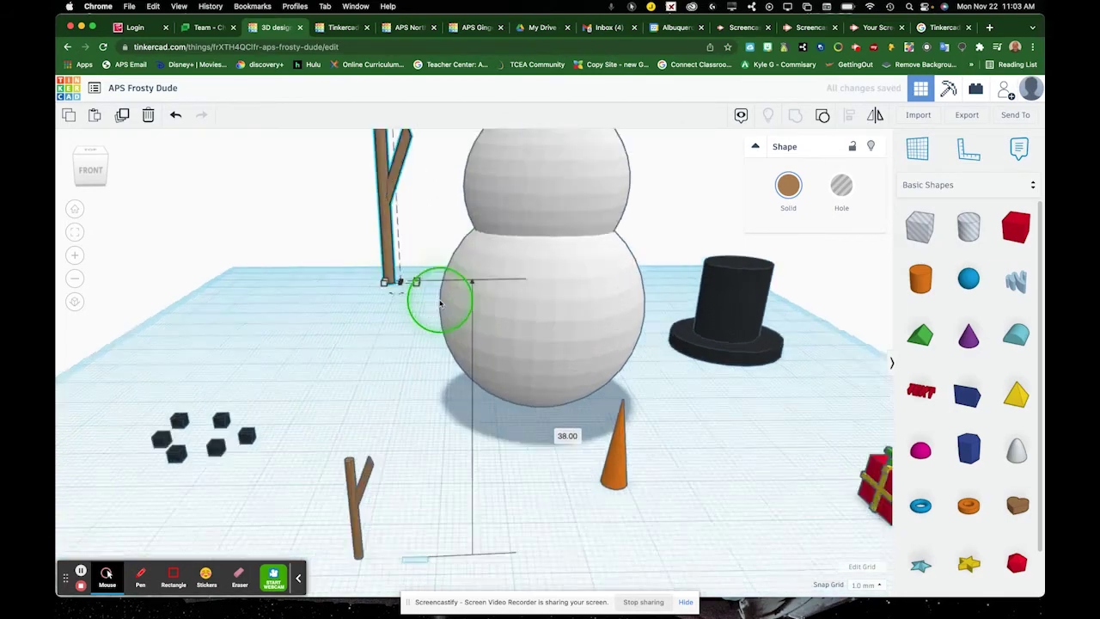
pyautogui.scroll(-5, 438, 296)
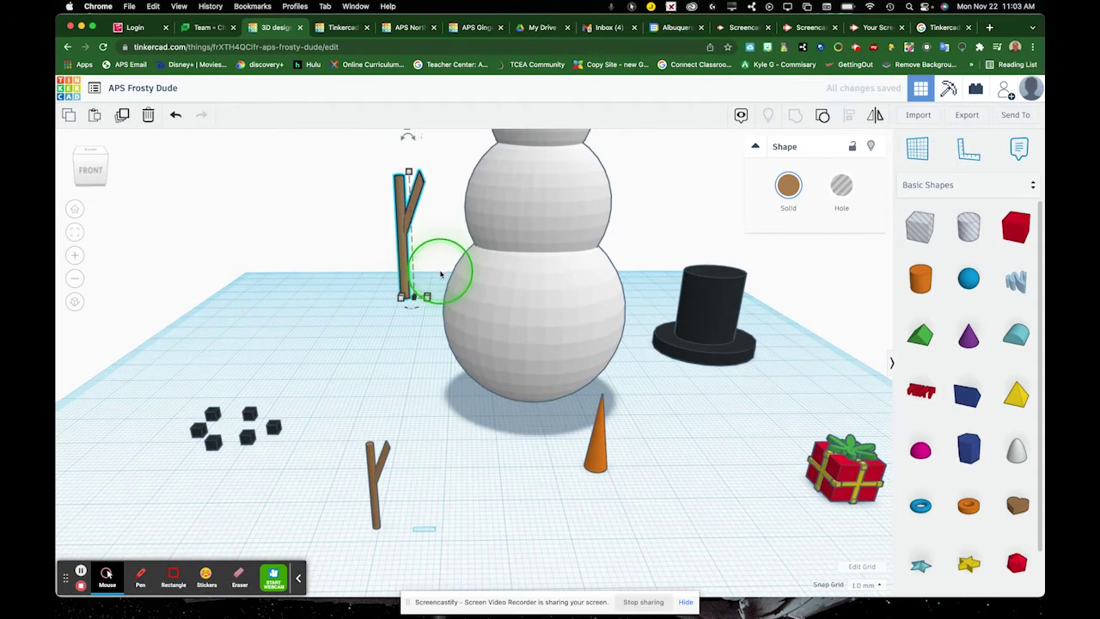
pyautogui.moveTo(442, 276); pyautogui.dragTo(459, 360, button='middle')
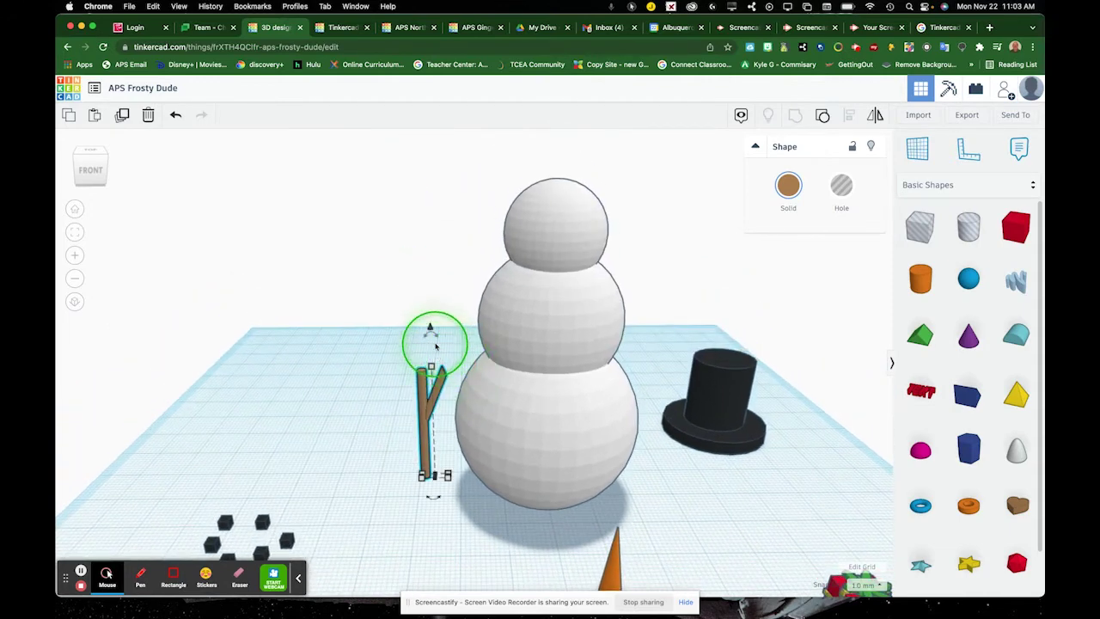
# Rotate the raised twig outward and position it against the side of the medium sphere as an arm
pyautogui.moveTo(435, 346); pyautogui.dragTo(320, 428)
pyautogui.moveTo(455, 432); pyautogui.dragTo(469, 286)
pyautogui.moveTo(461, 328); pyautogui.dragTo(474, 315)
pyautogui.moveTo(474, 315); pyautogui.dragTo(584, 404, button='right')
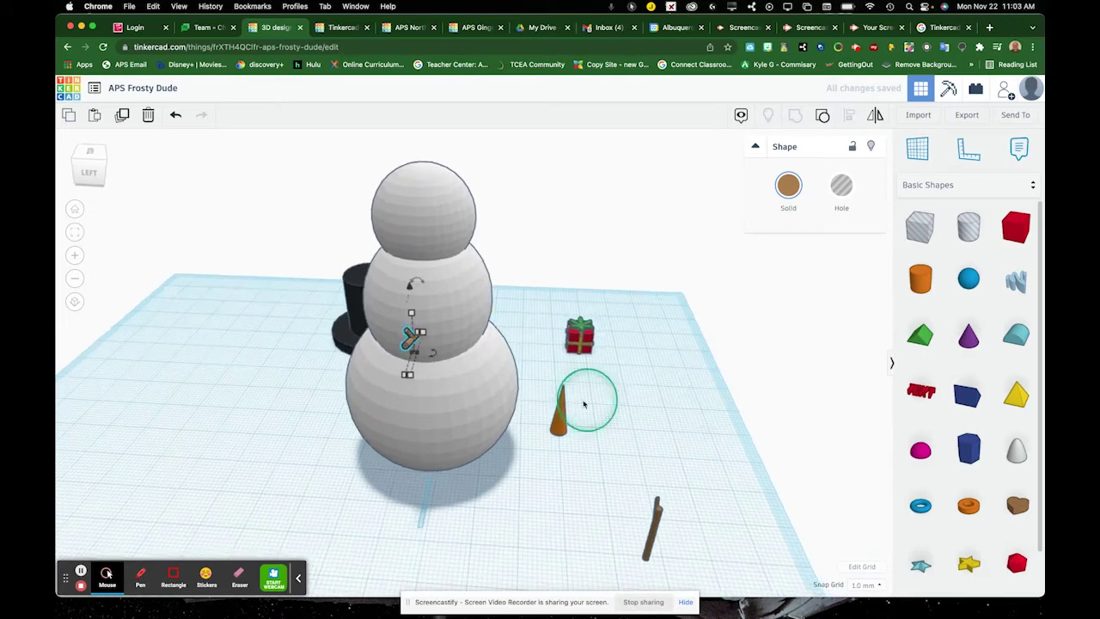
pyautogui.moveTo(411, 345)
pyautogui.mouseDown()
pyautogui.moveTo(418, 328)
pyautogui.moveTo(409, 343)
pyautogui.mouseUp()
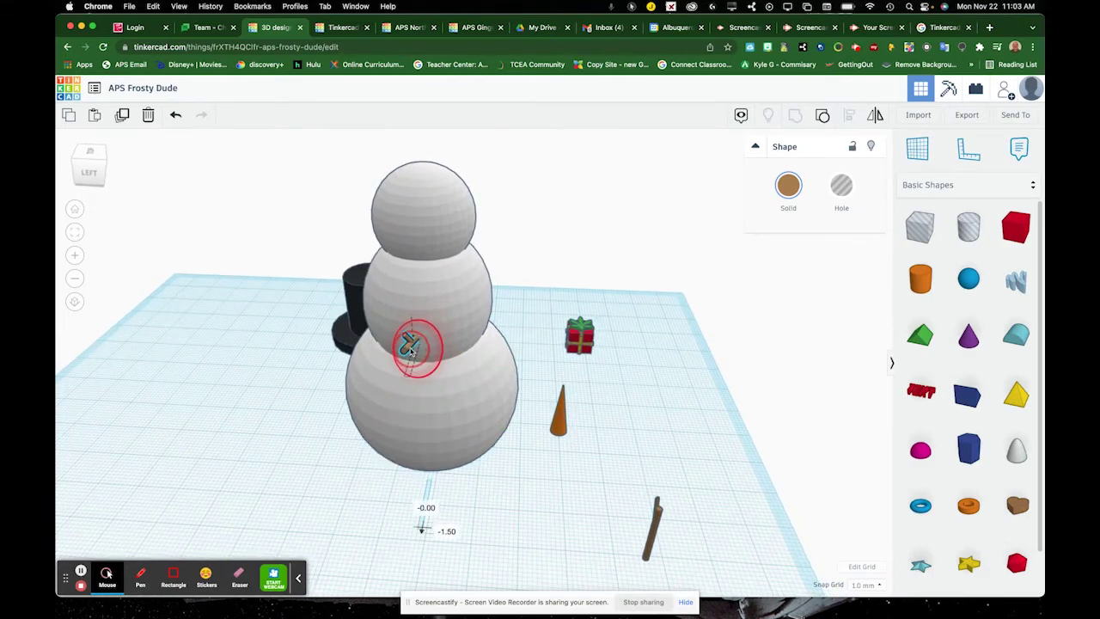
pyautogui.moveTo(411, 347); pyautogui.dragTo(225, 323, button='right')
pyautogui.scroll(-3, 638, 422)
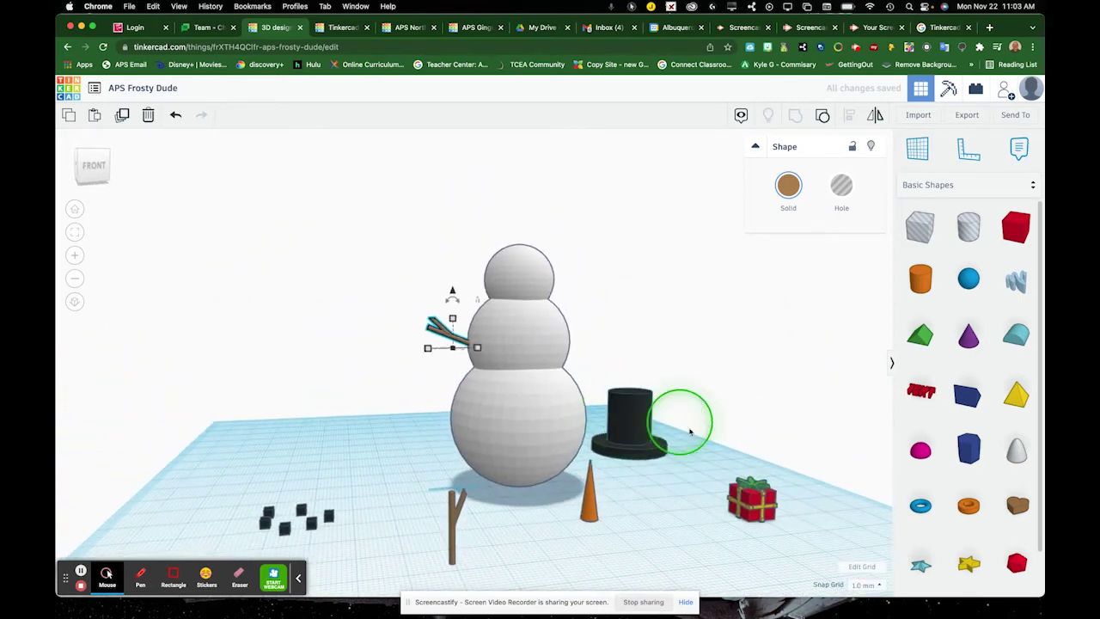
# Raise the top hat, move it about 54 mm across and 32 mm in depth over the head, and lower it onto the smallest sphere
pyautogui.click(630, 421)
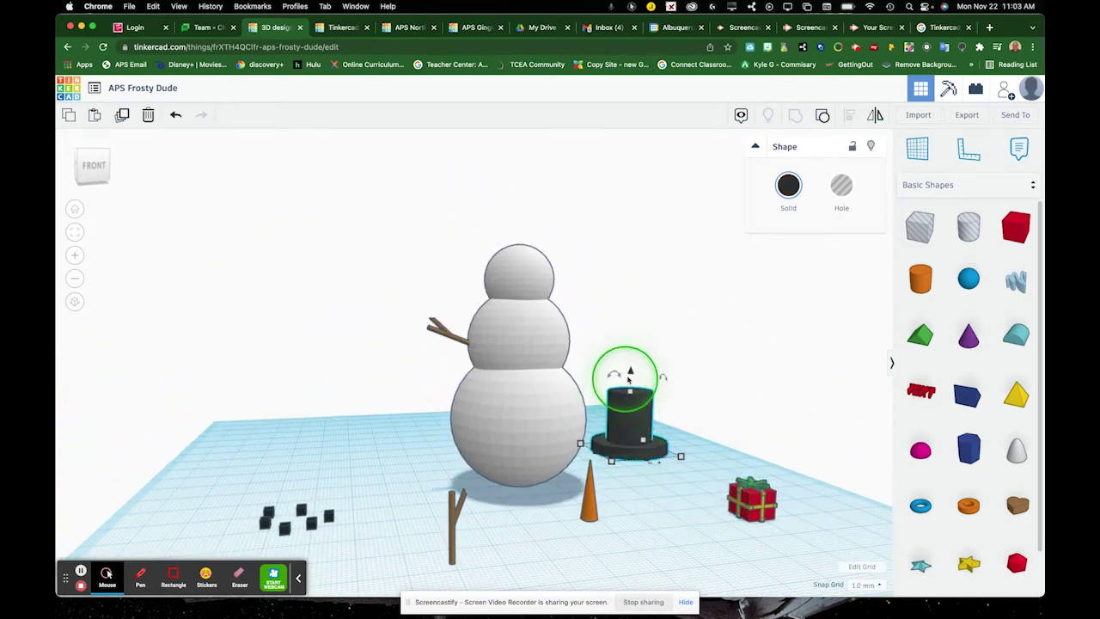
pyautogui.moveTo(629, 378); pyautogui.dragTo(524, 204)
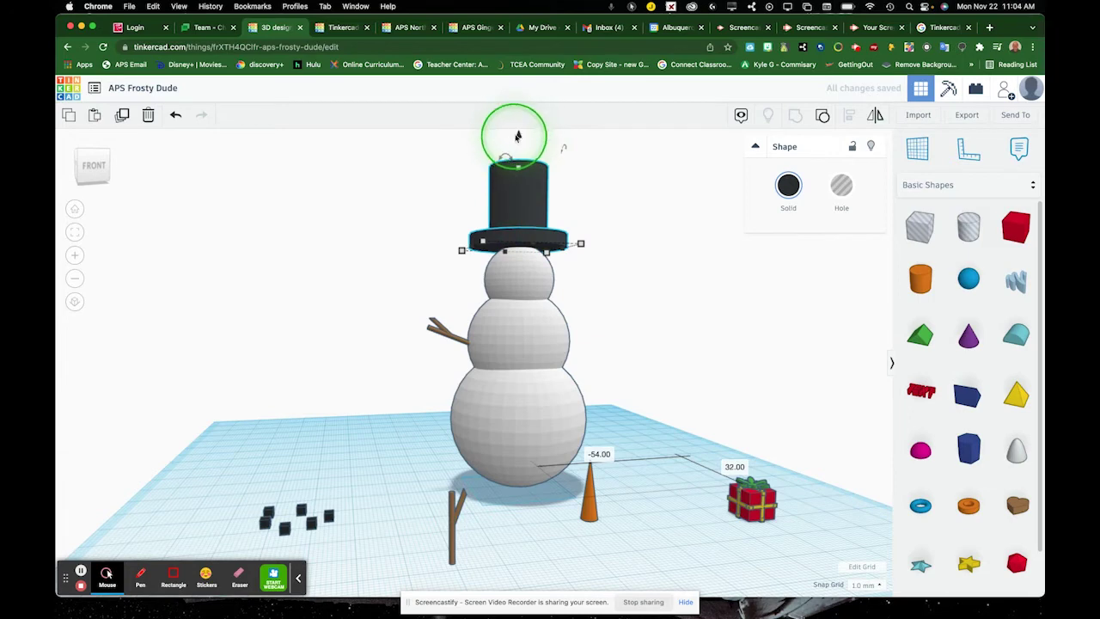
pyautogui.moveTo(518, 136); pyautogui.dragTo(513, 163)
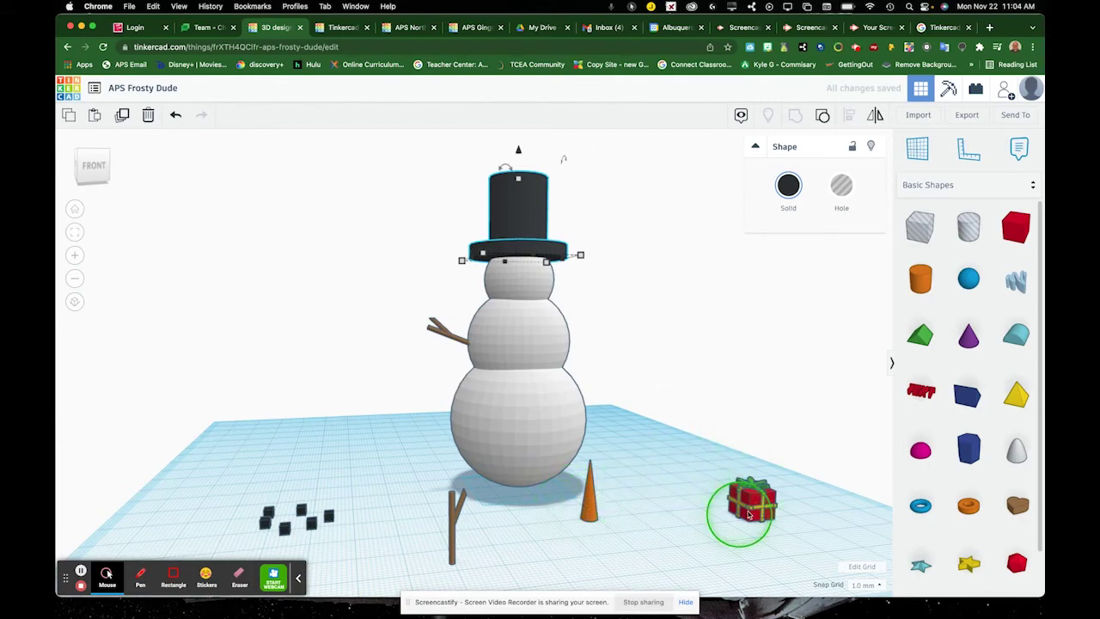
pyautogui.moveTo(653, 504); pyautogui.dragTo(617, 458, button='right')
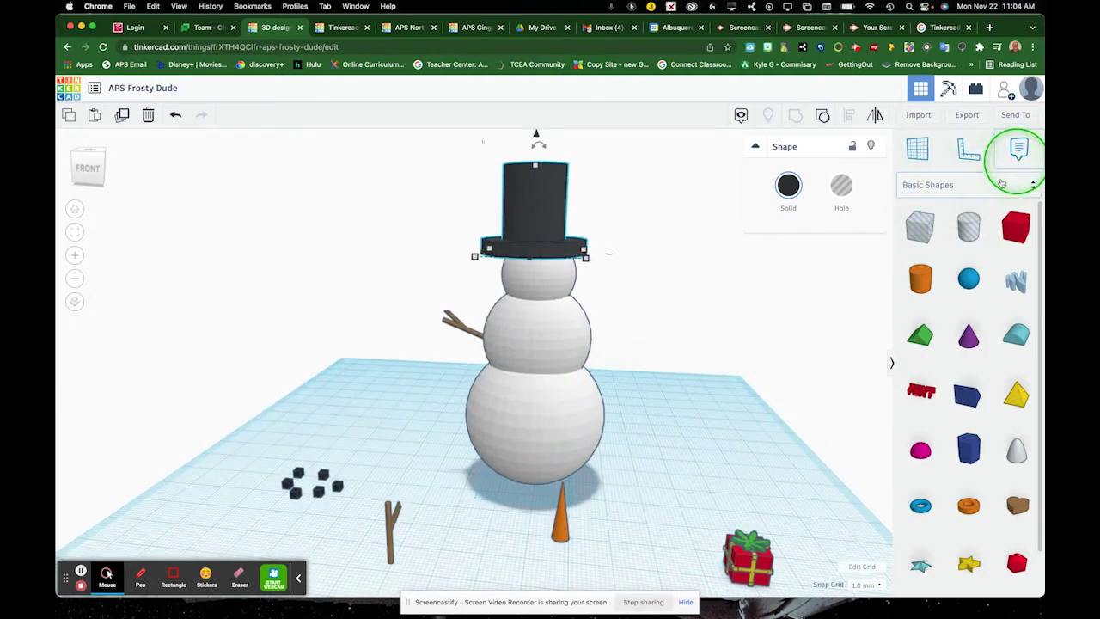
# Insert the Shades shape from the Creatures & Characters library onto the workplane beside the snowman
pyautogui.click(949, 187)
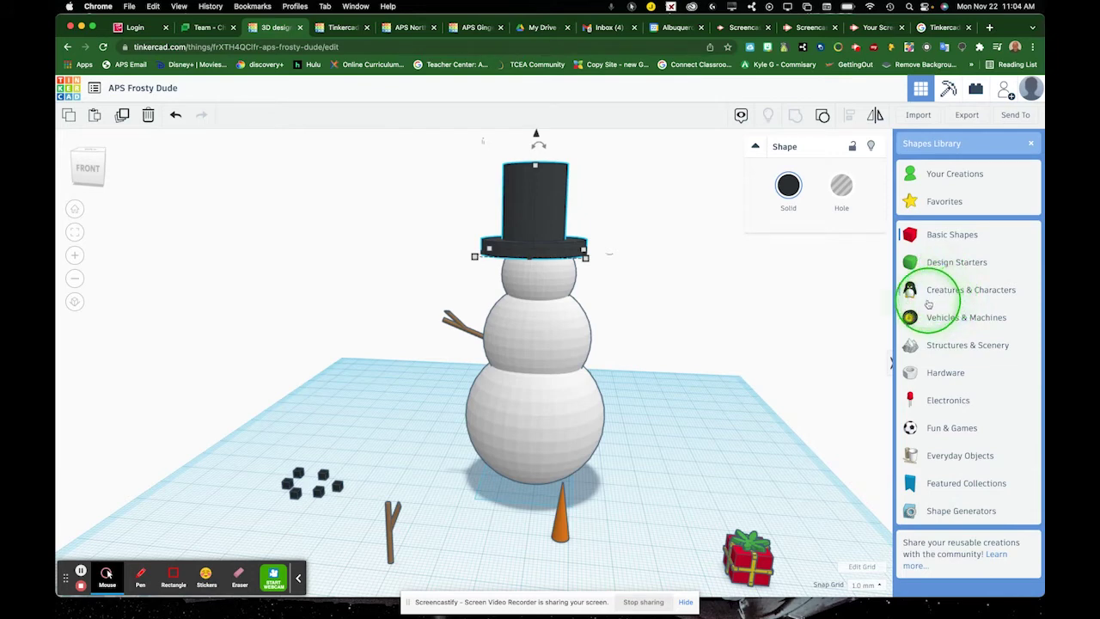
pyautogui.click(953, 292)
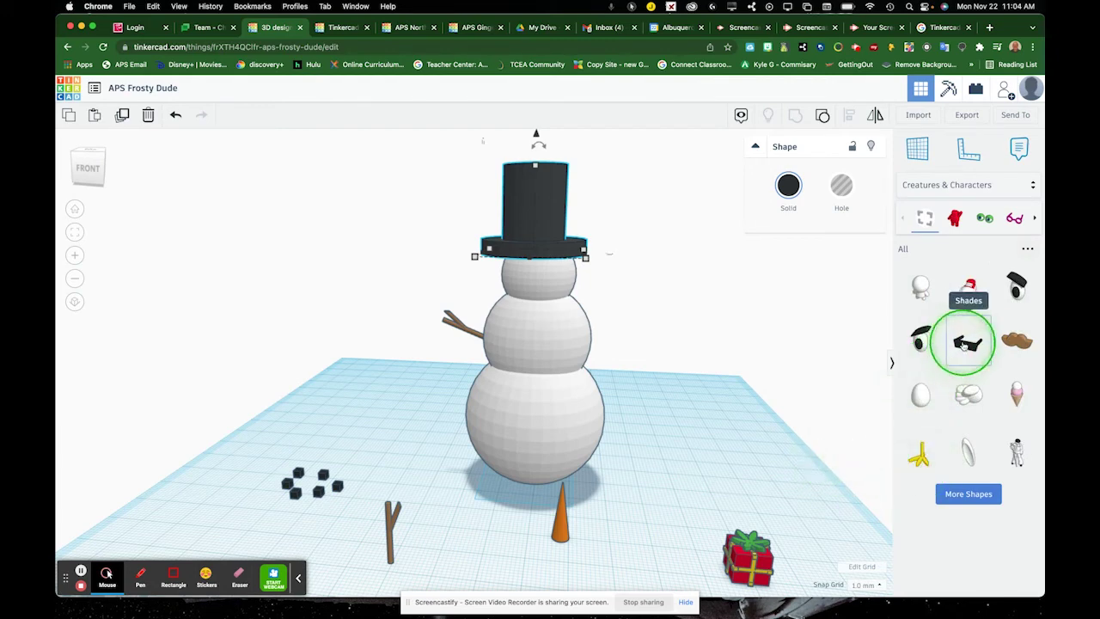
pyautogui.moveTo(964, 344); pyautogui.dragTo(714, 454)
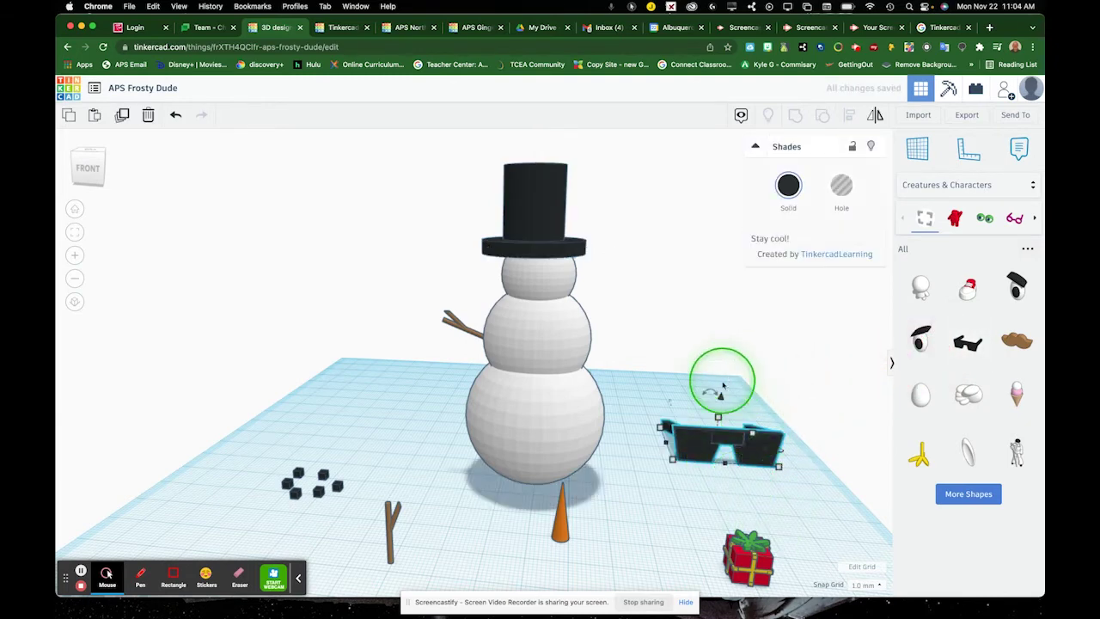
# Tilt and raise the shades, and move them about 58.49 mm across and 24.36 mm in depth to the snowman's head
pyautogui.moveTo(720, 394); pyautogui.dragTo(714, 440)
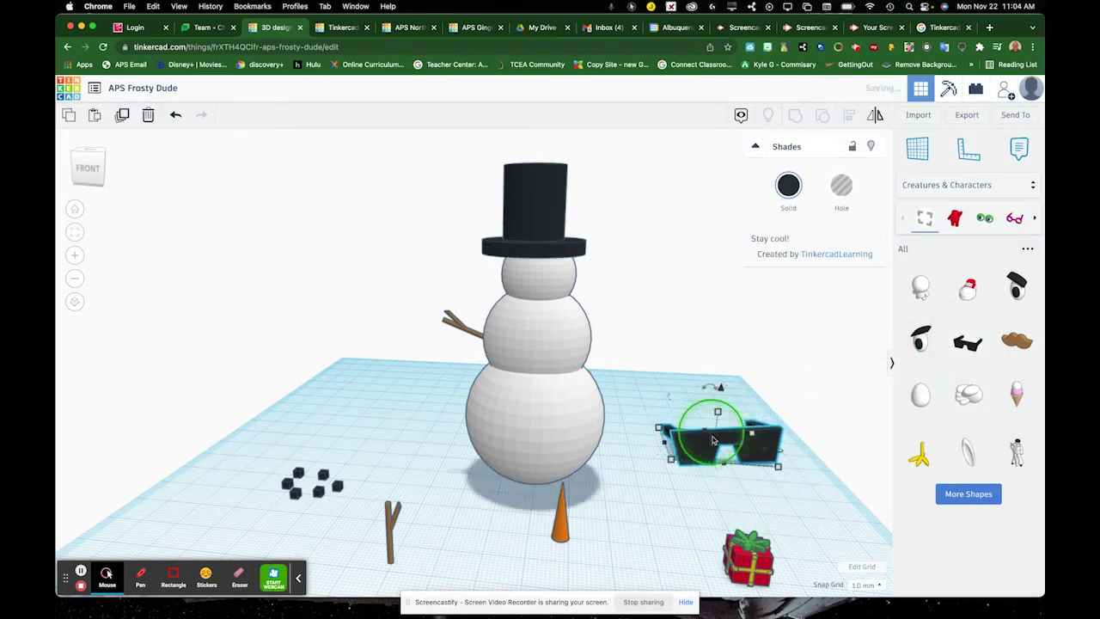
pyautogui.moveTo(720, 392); pyautogui.dragTo(506, 294)
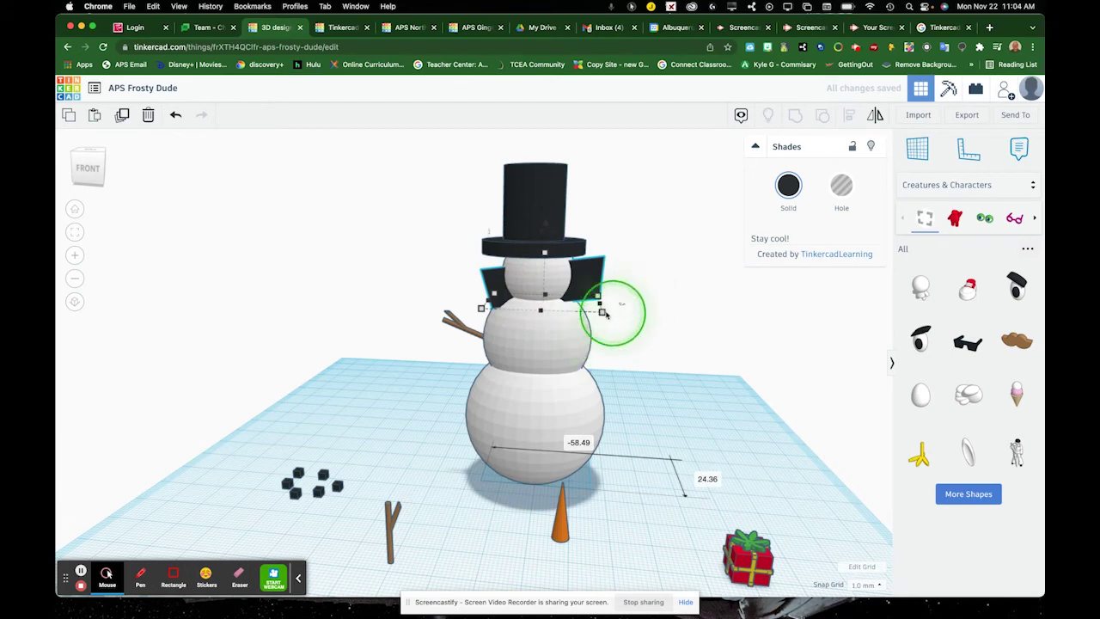
pyautogui.moveTo(603, 292)
pyautogui.mouseDown()
pyautogui.moveTo(602, 319)
pyautogui.moveTo(525, 337)
pyautogui.moveTo(543, 312)
pyautogui.mouseUp()
# Reduce the shades' depth to 18 mm and shift them in front of the smallest sphere
pyautogui.moveTo(712, 326)
pyautogui.mouseDown(button='right')
pyautogui.moveTo(655, 352)
pyautogui.moveTo(762, 336)
pyautogui.moveTo(988, 386)
pyautogui.moveTo(894, 380)
pyautogui.moveTo(903, 346)
pyautogui.moveTo(953, 339)
pyautogui.mouseUp(button='right')
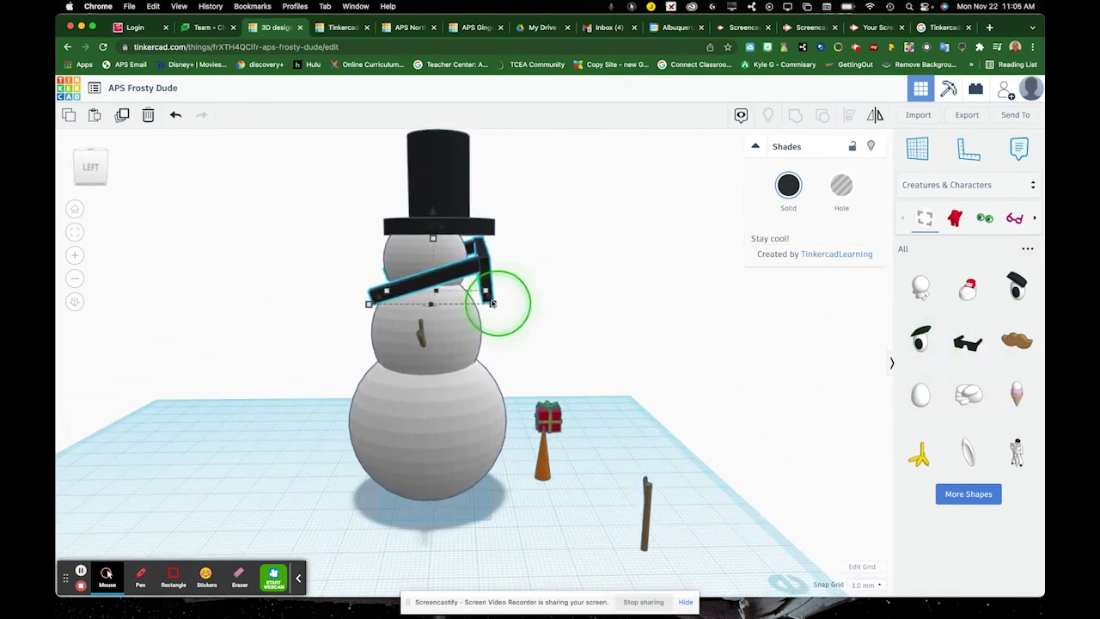
pyautogui.moveTo(370, 305); pyautogui.dragTo(416, 295)
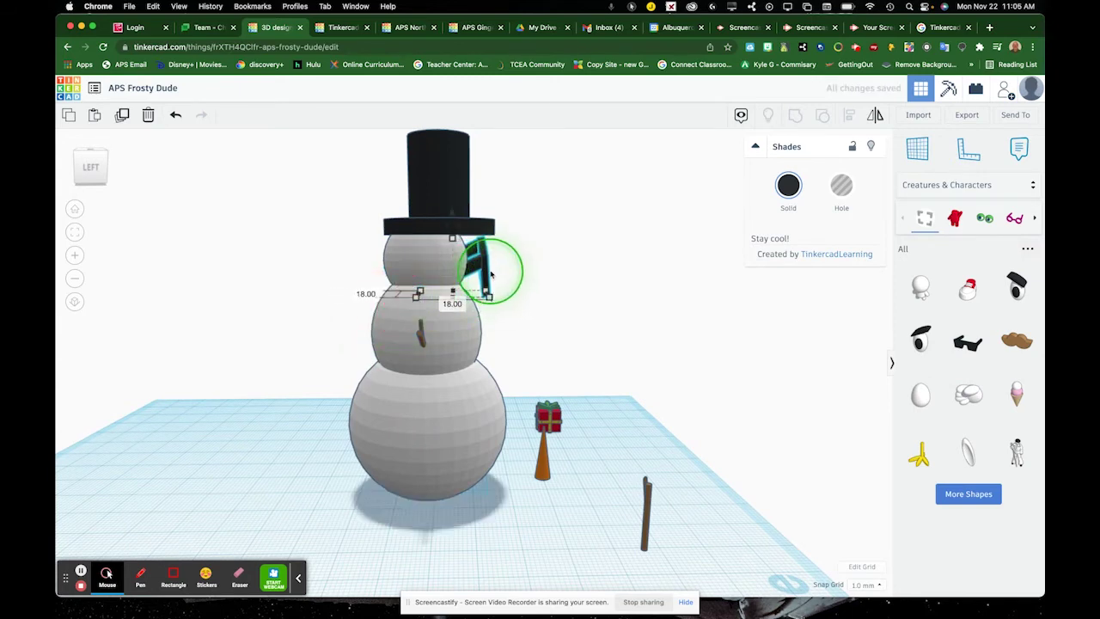
pyautogui.moveTo(491, 273); pyautogui.dragTo(499, 287)
# Shrink the shades to about the head's width and position them on the snowman's face below the hat brim
pyautogui.moveTo(499, 287); pyautogui.dragTo(227, 303, button='right')
pyautogui.moveTo(580, 269)
pyautogui.mouseDown()
pyautogui.moveTo(619, 265)
pyautogui.moveTo(591, 275)
pyautogui.mouseUp()
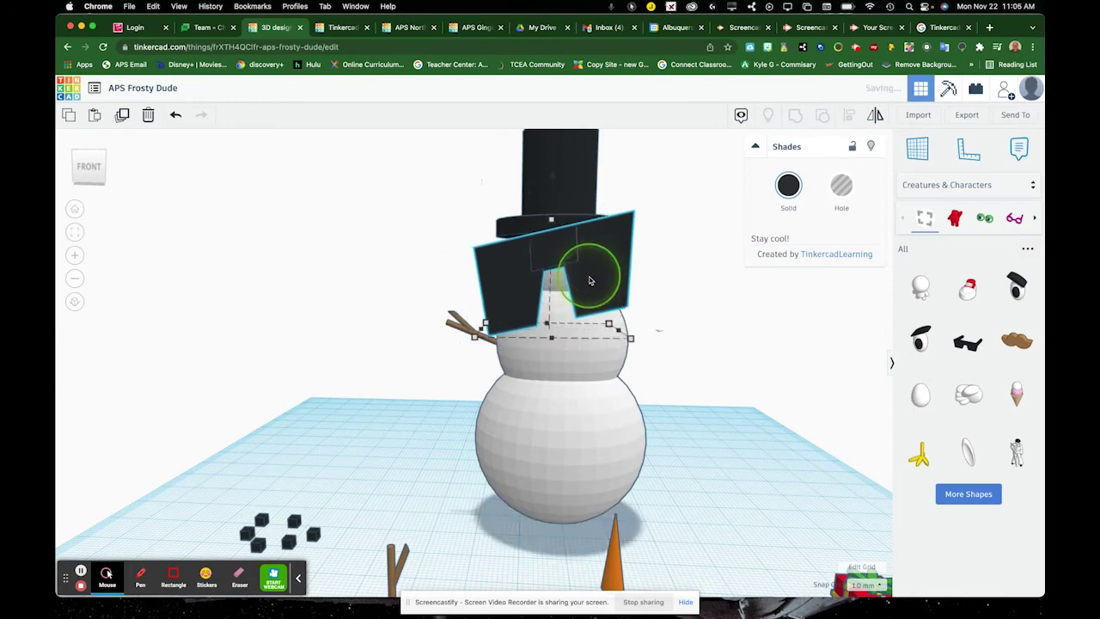
pyautogui.moveTo(592, 275); pyautogui.dragTo(582, 385, button='right')
pyautogui.moveTo(555, 516); pyautogui.dragTo(579, 262)
pyautogui.moveTo(668, 412); pyautogui.dragTo(683, 359, button='right')
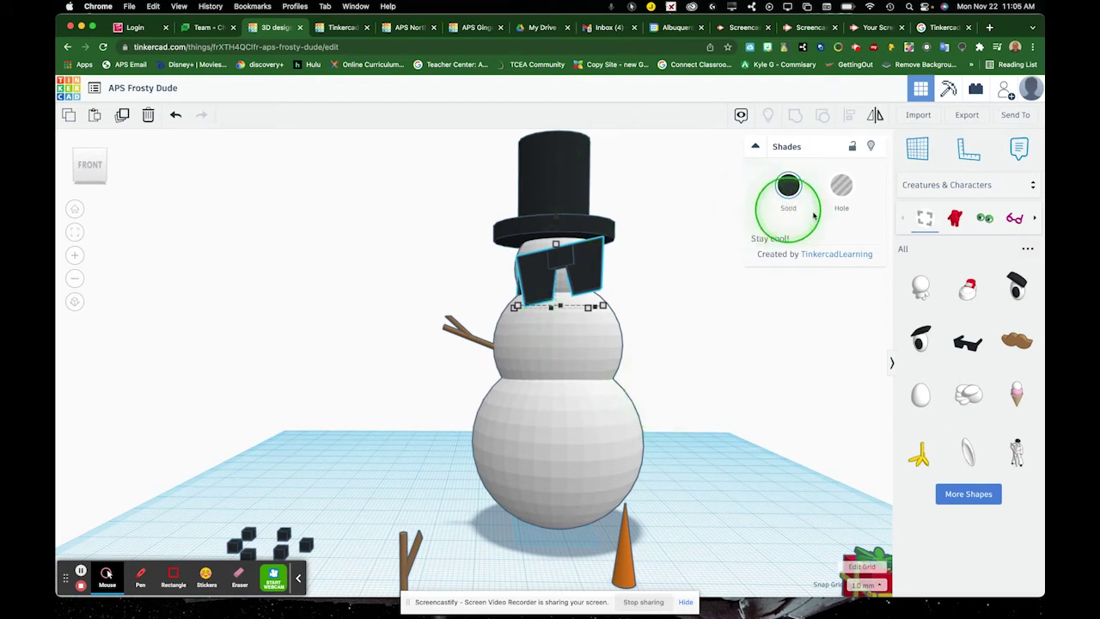
# Browse the Faces and Bodies categories of the Creatures & Characters shapes
pyautogui.click(1032, 219)
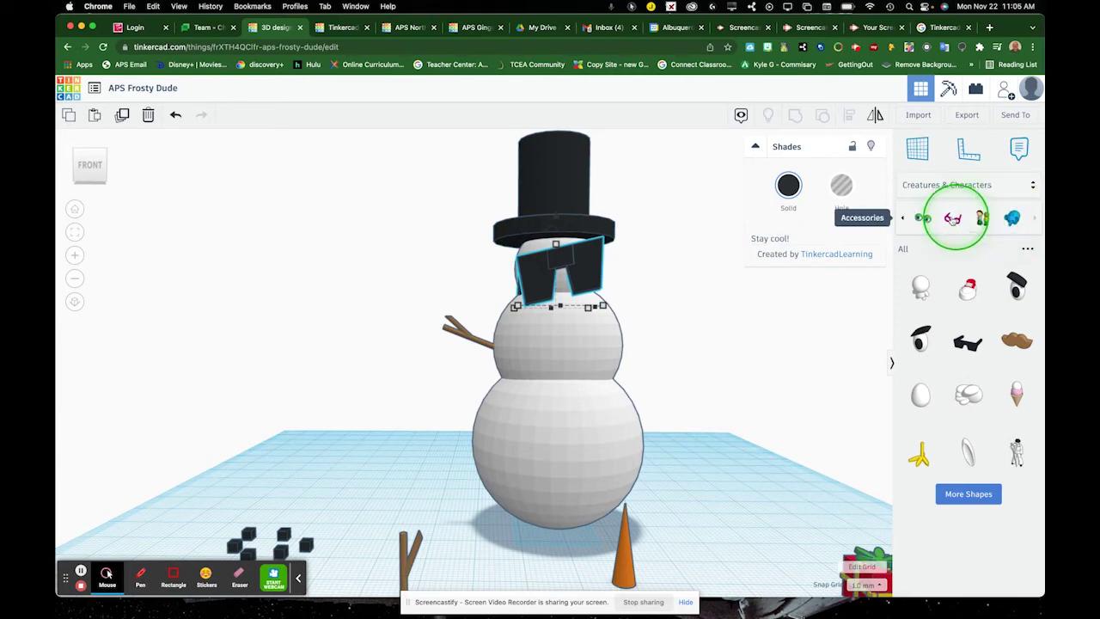
pyautogui.click(923, 218)
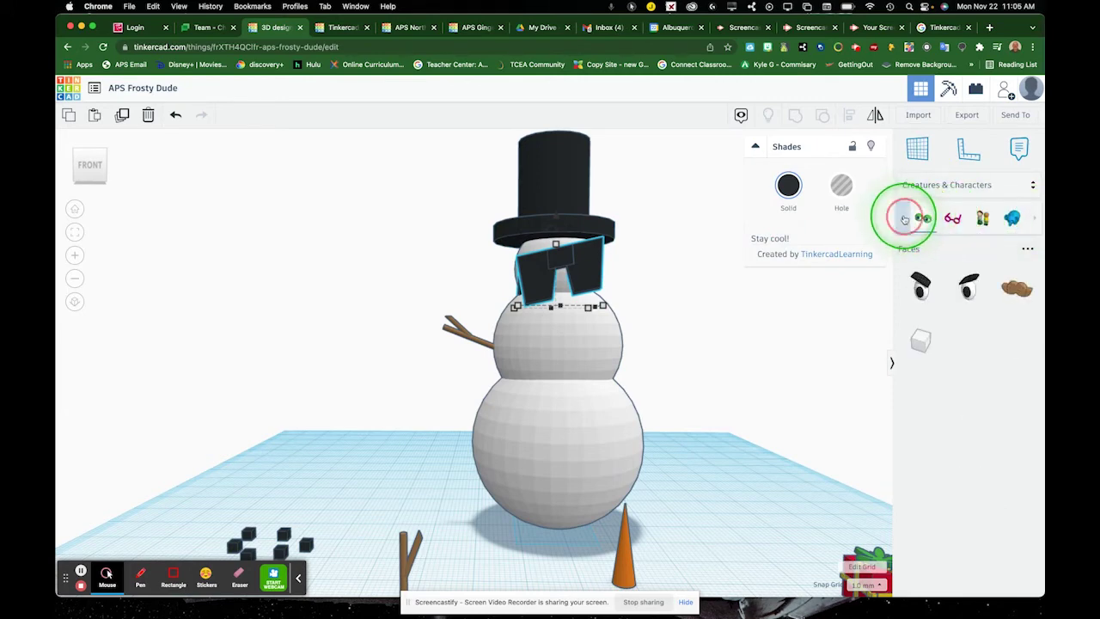
pyautogui.click(904, 220)
pyautogui.click(956, 219)
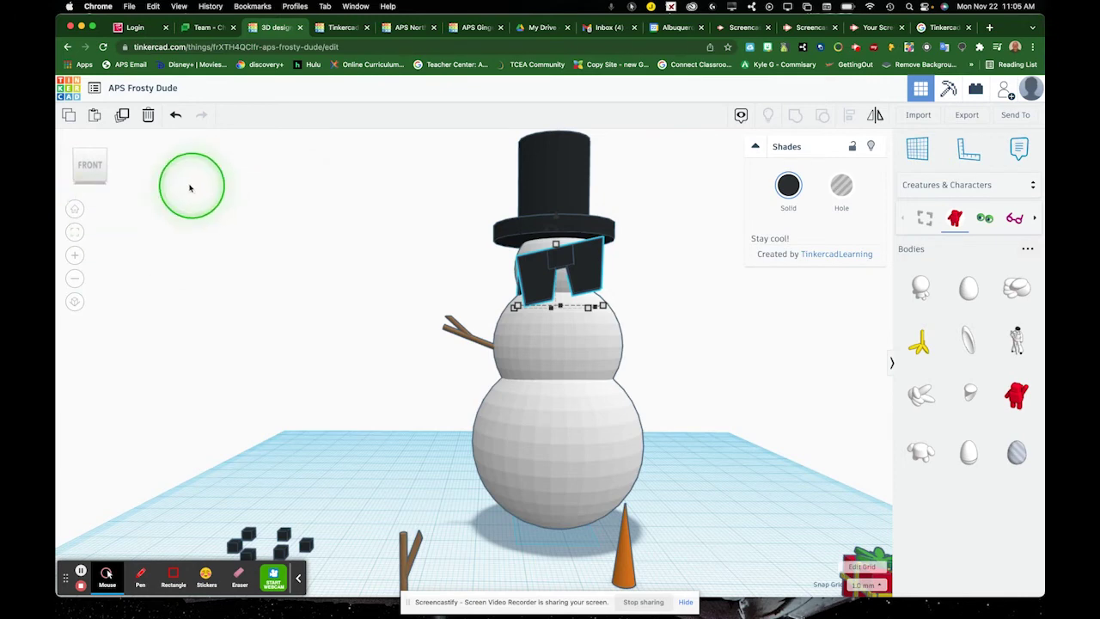
# Return to the dashboard, open the APS Frosty Dude design's details and bring up its download options for 3D printing and laser cutting
pyautogui.click(77, 92)
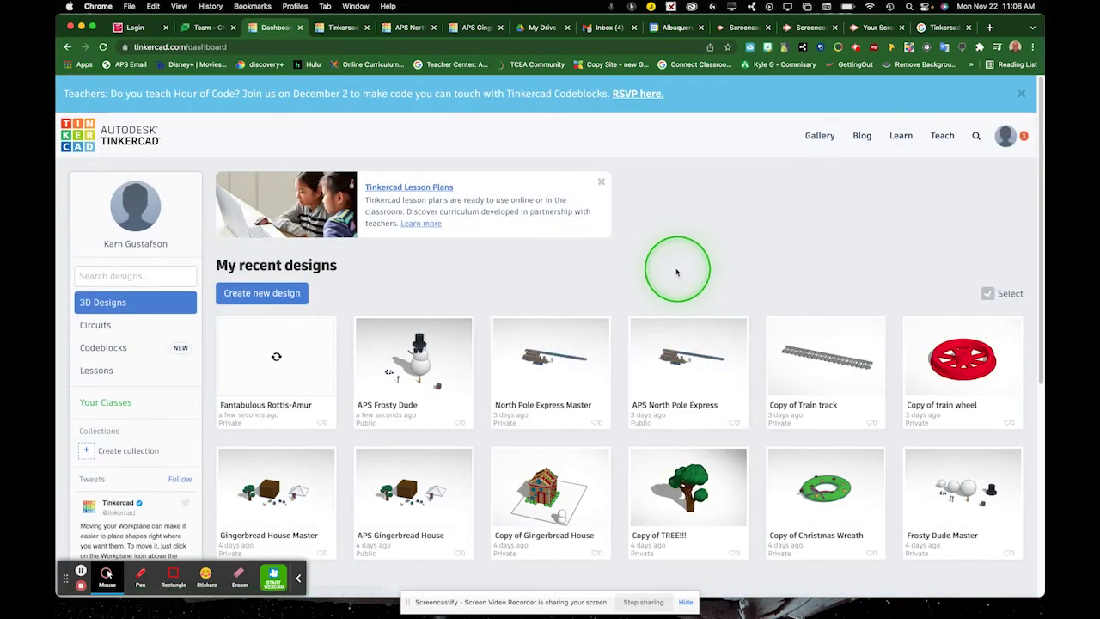
pyautogui.click(434, 354)
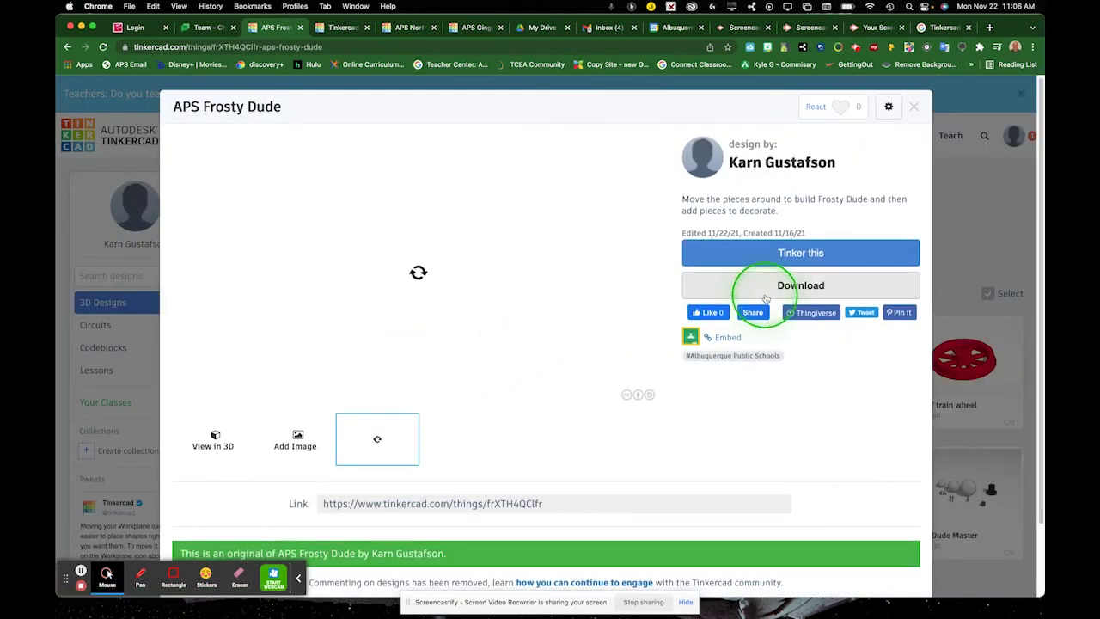
pyautogui.click(764, 296)
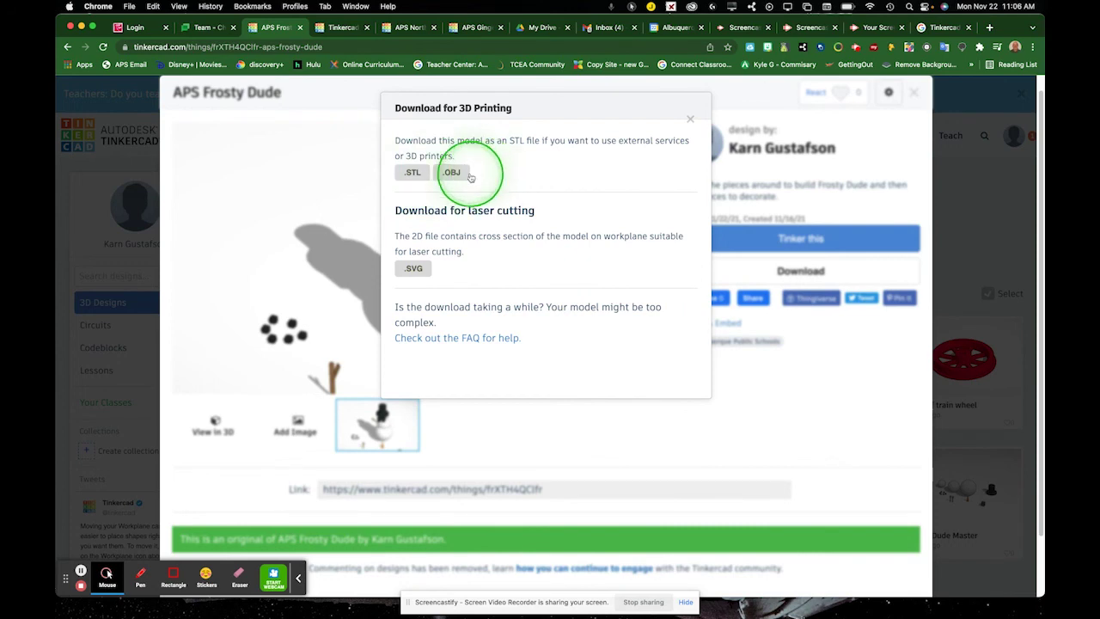
pyautogui.click(416, 268)
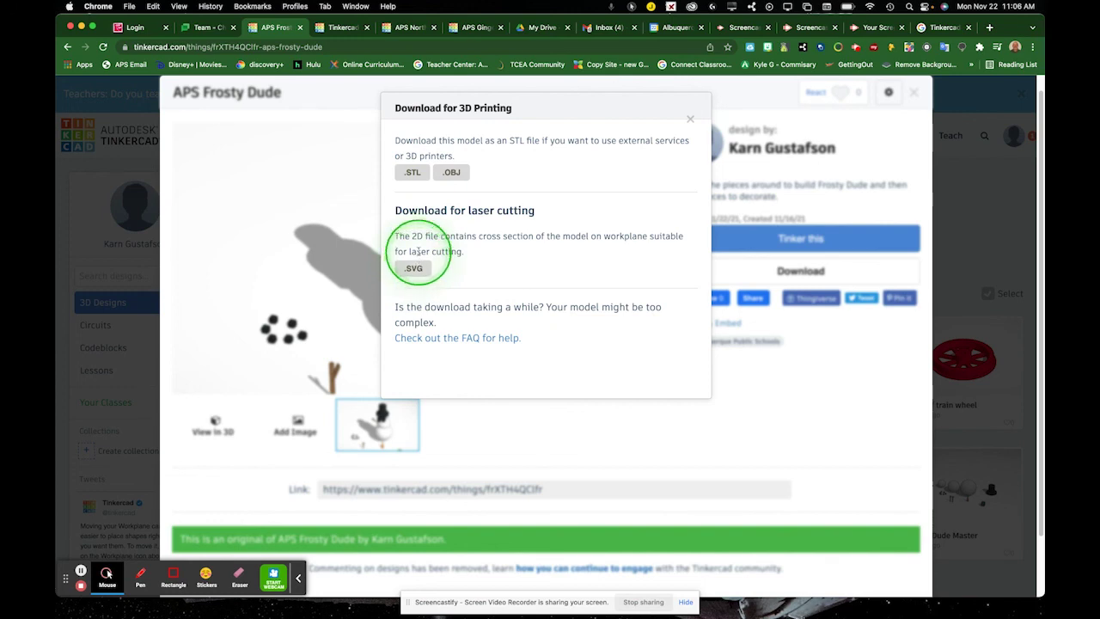